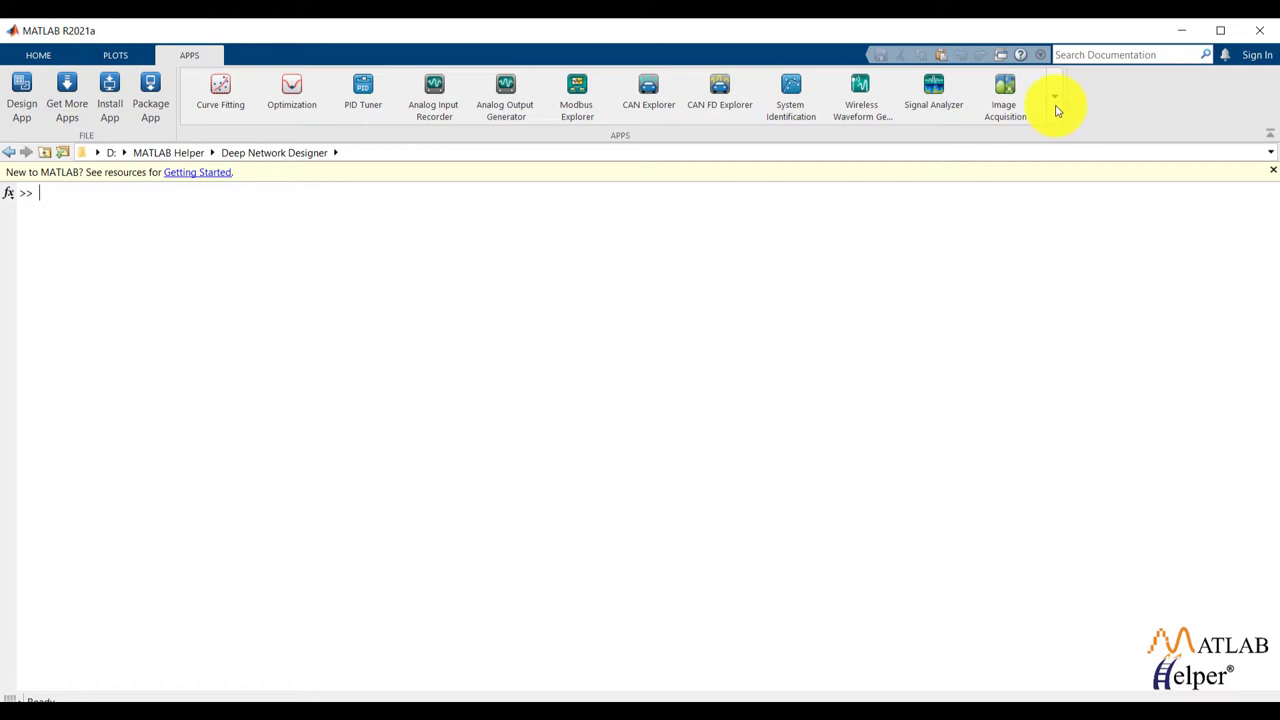
- Launch Deep Network Designer from the MATLAB Apps gallery to reach its start page
{"action": "left_click", "coordinate": [1057, 109]}
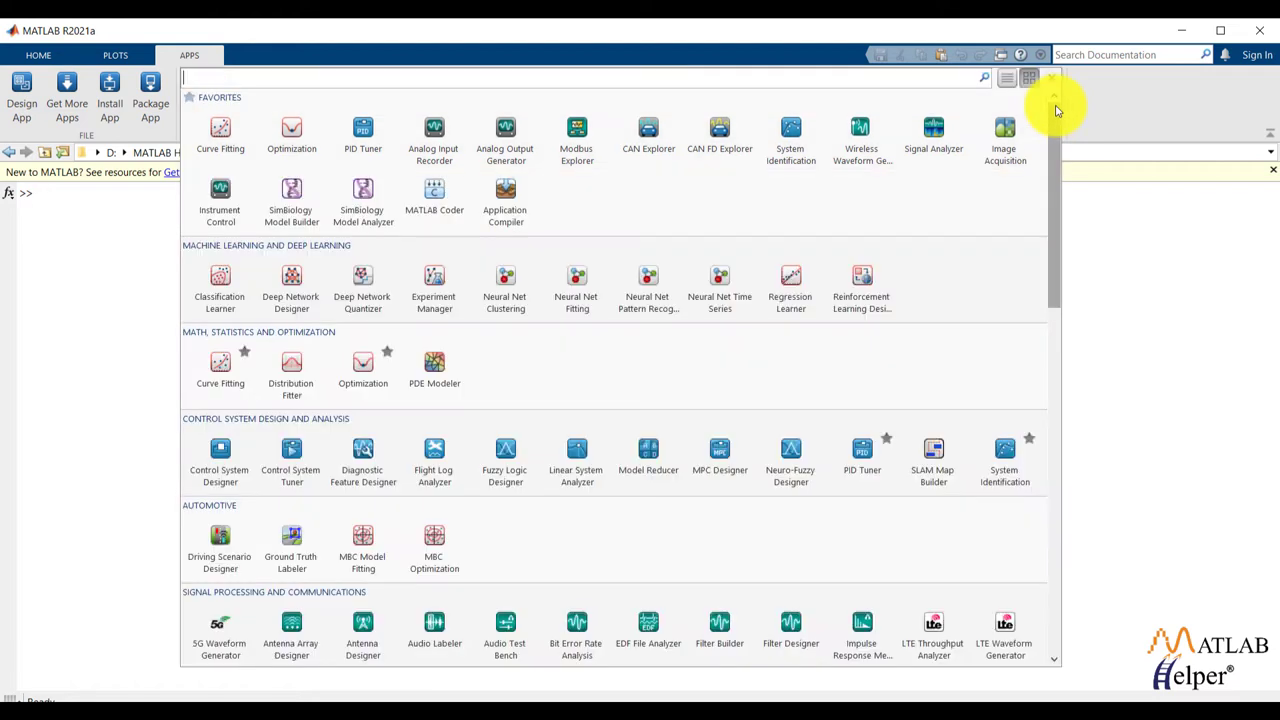
{"action": "left_click", "coordinate": [305, 305]}
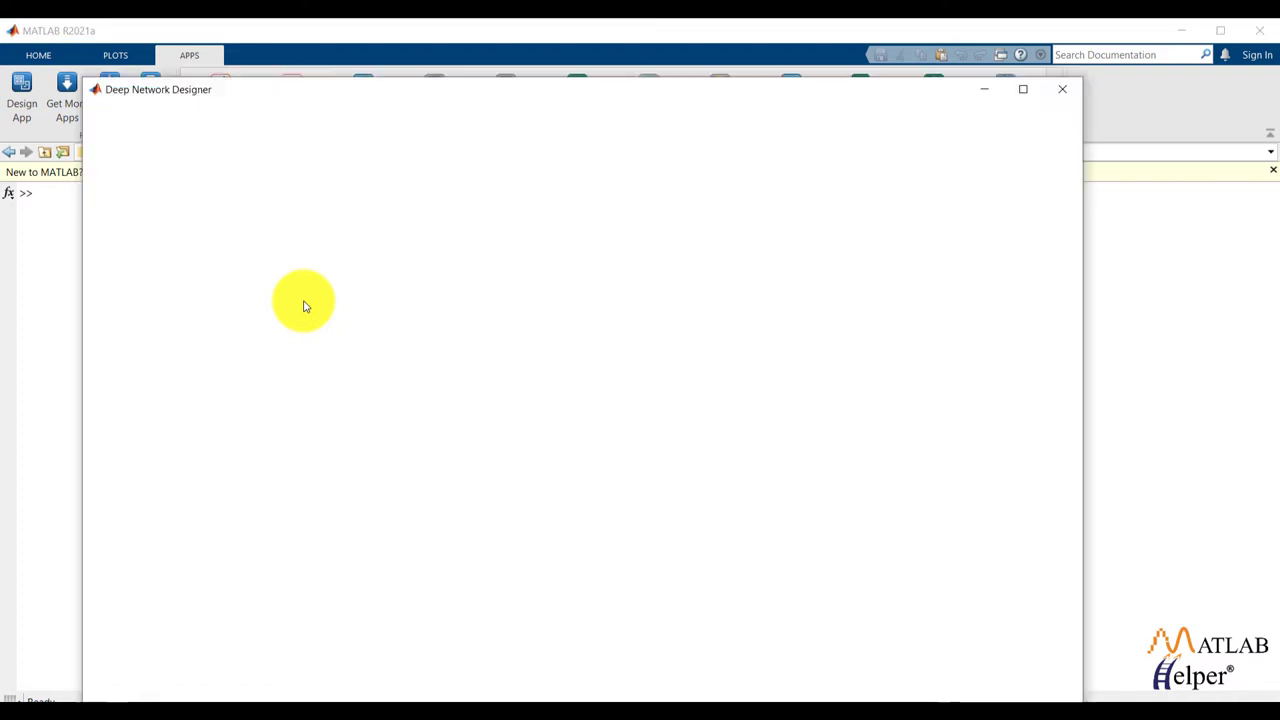
{"action": "left_click_drag", "start_coordinate": [624, 94], "coordinate": [625, 93]}
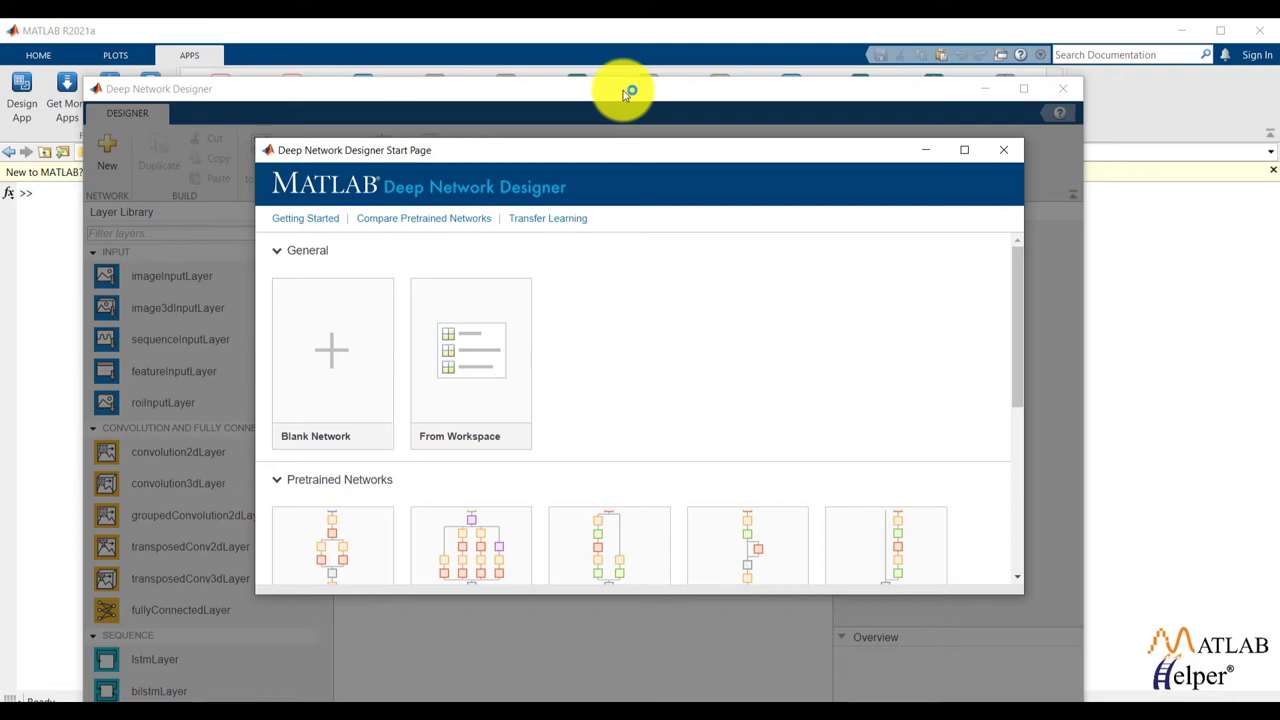
{"action": "mouse_move", "coordinate": [348, 382]}
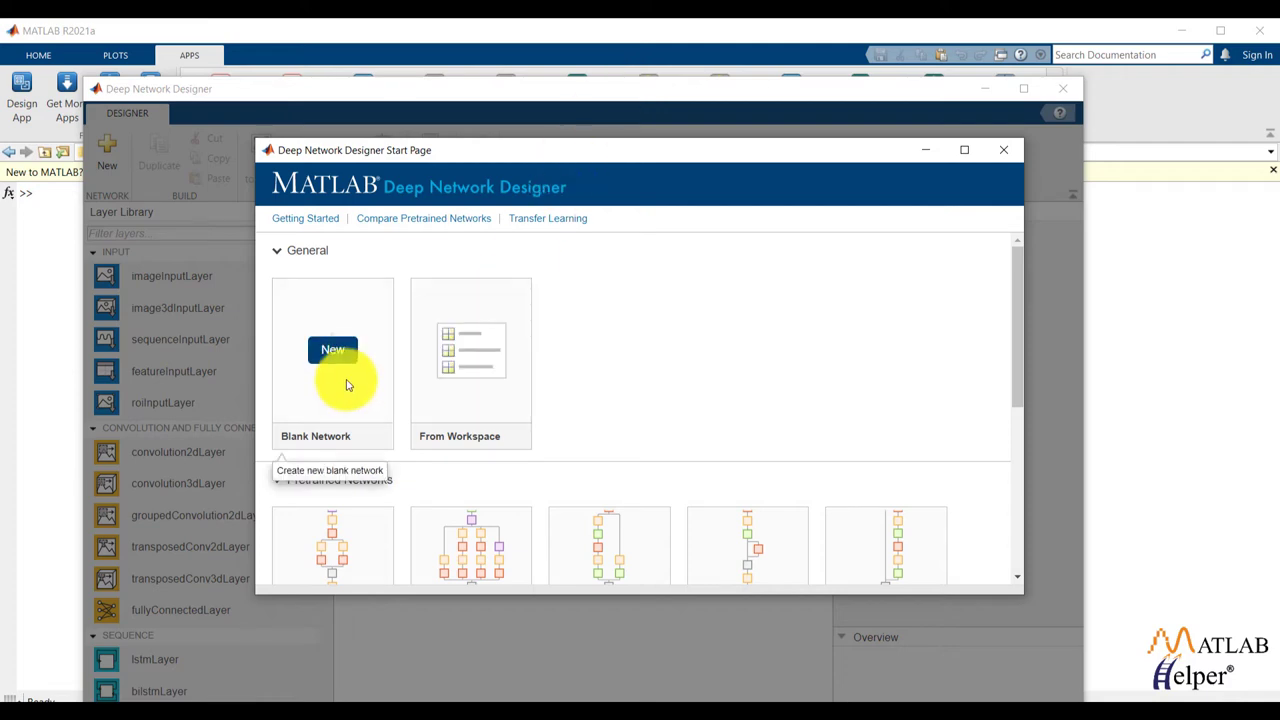
- Start a blank network and place an image input layer on the canvas
{"action": "left_click", "coordinate": [337, 349]}
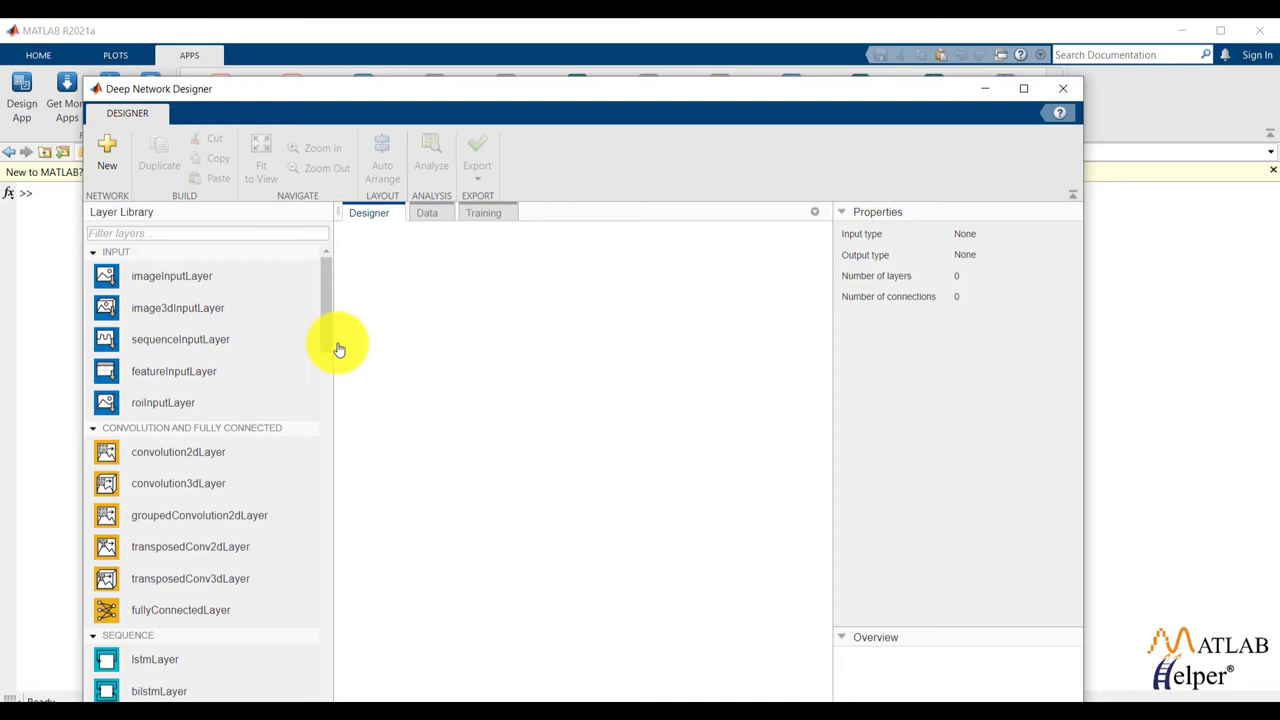
{"action": "left_click_drag", "start_coordinate": [596, 96], "coordinate": [681, 76]}
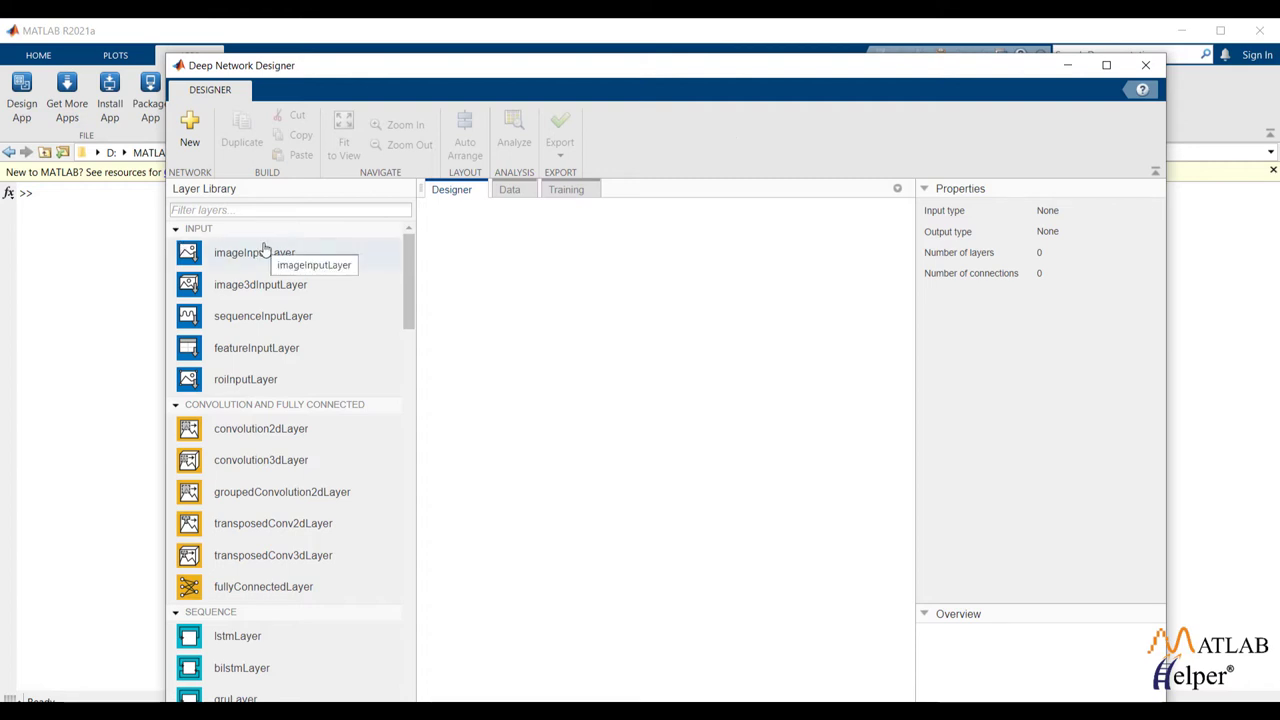
{"action": "left_click_drag", "start_coordinate": [258, 252], "coordinate": [645, 240]}
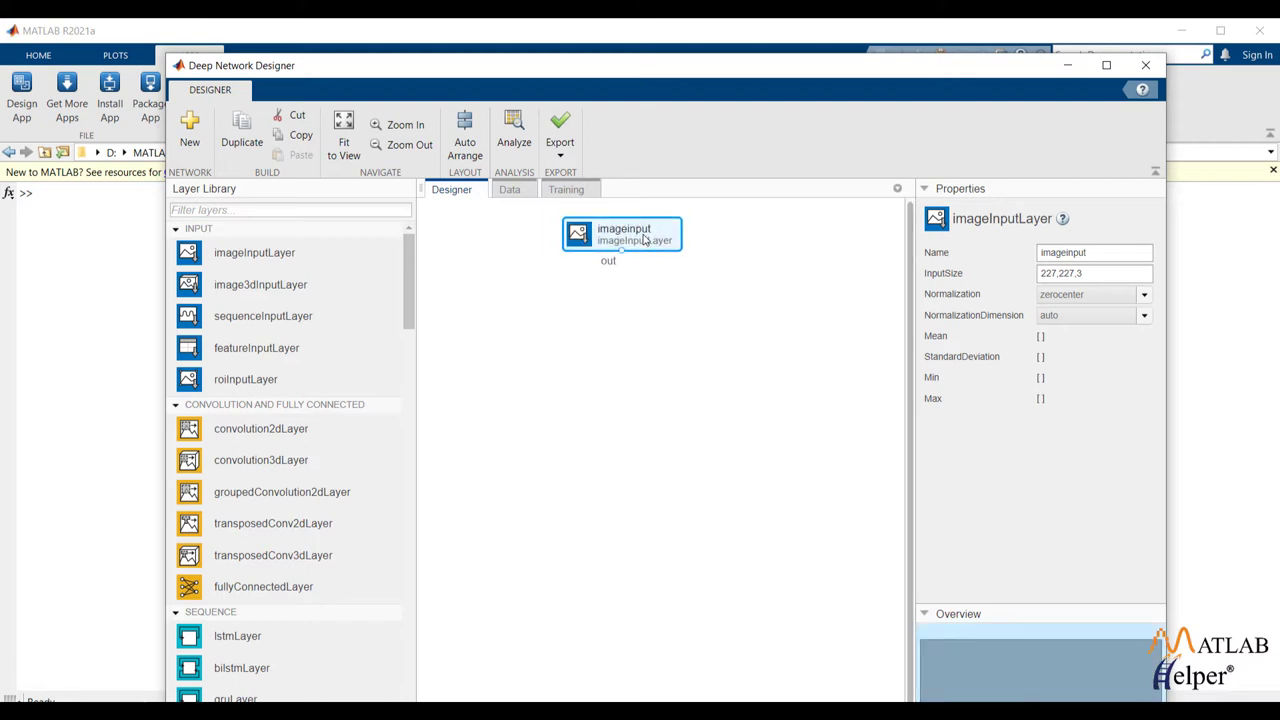
- Change the image input size from 227,227,3 to 50,50,3
{"action": "double_click", "coordinate": [1047, 276]}
{"action": "left_click", "coordinate": [1047, 275]}
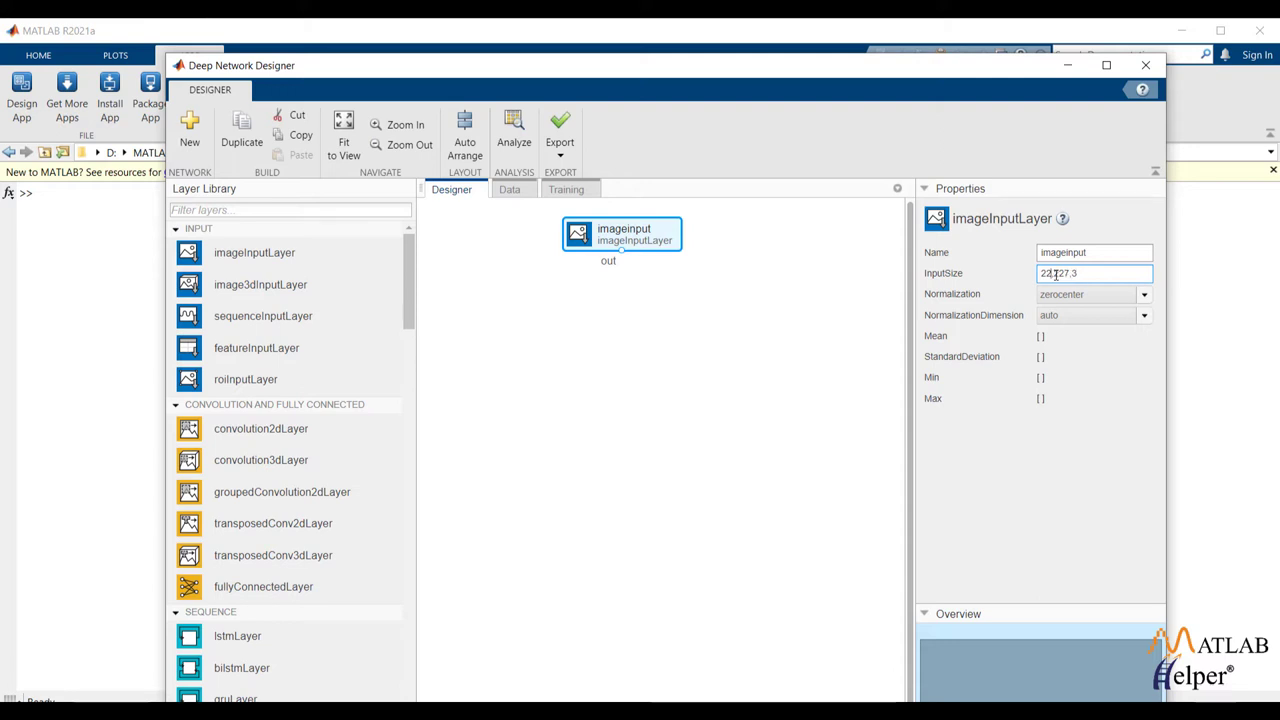
{"action": "key", "text": "BackSpace"}
{"action": "key", "text": "BackSpace"}
{"action": "key", "text": "BackSpace"}
{"action": "key", "text": "BackSpace"}
{"action": "type", "text": "50,"}
{"action": "key", "text": "Delete"}
{"action": "key", "text": "Delete"}
{"action": "key", "text": "Delete"}
{"action": "key", "text": "Delete"}
{"action": "key", "text": "Delete"}
{"action": "type", "text": "50,3"}
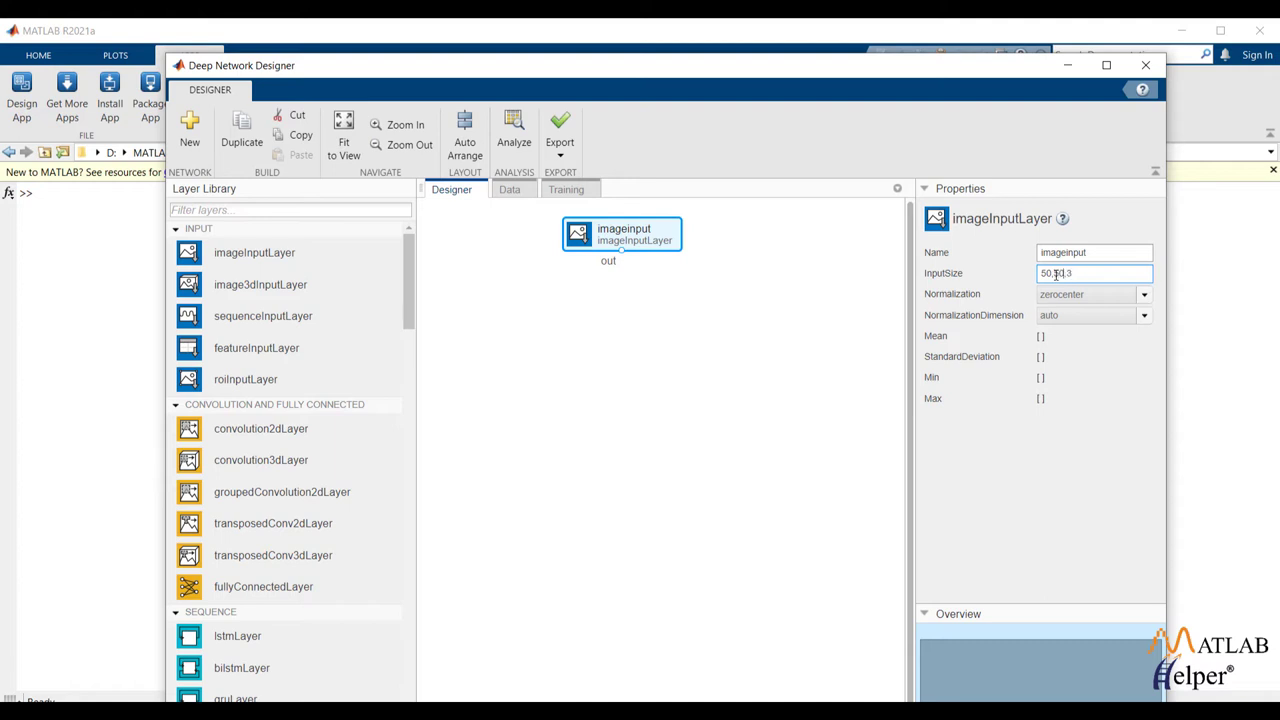
- Add a convolution layer and connect the image input to it
{"action": "left_click", "coordinate": [503, 289]}
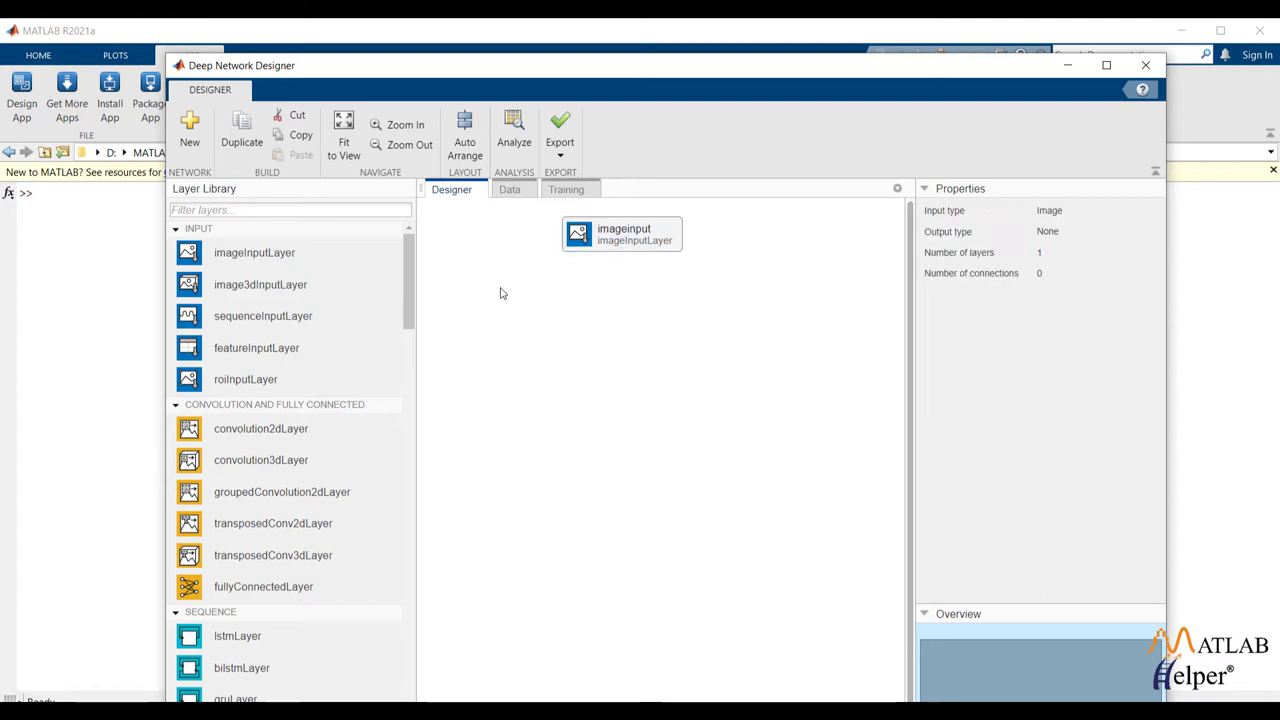
{"action": "left_click_drag", "start_coordinate": [291, 431], "coordinate": [615, 318]}
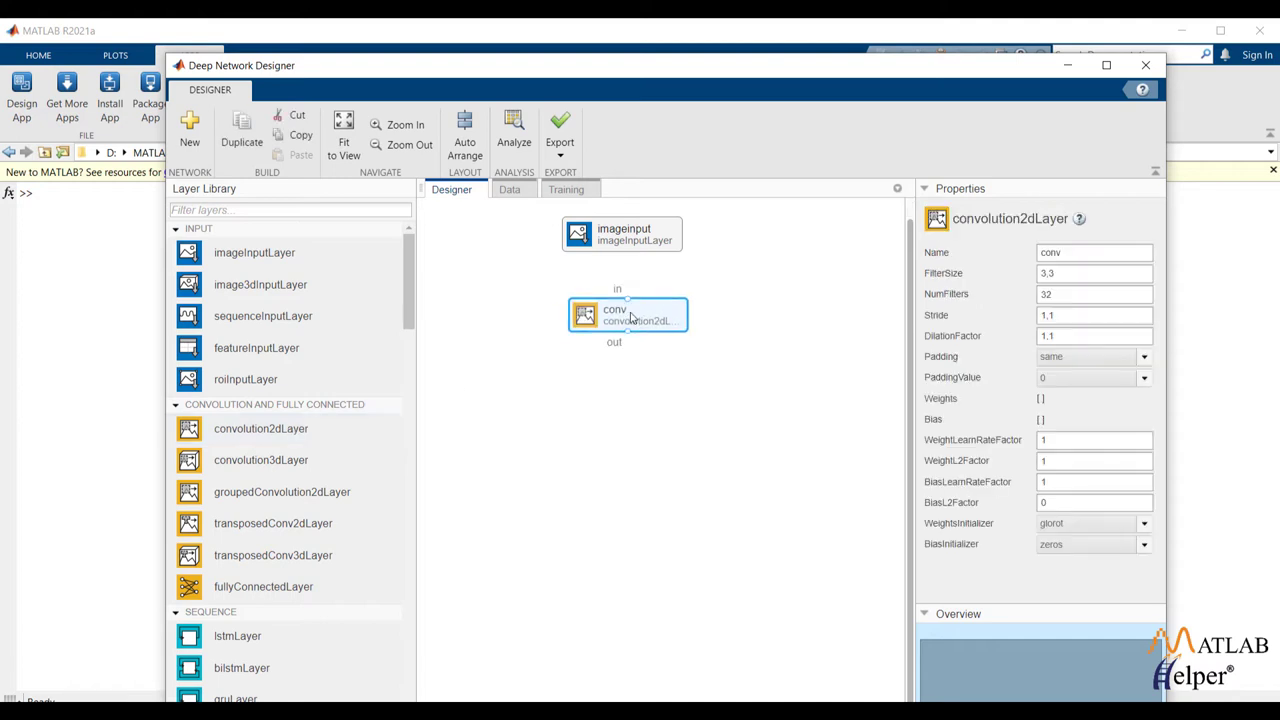
{"action": "left_click", "coordinate": [629, 296]}
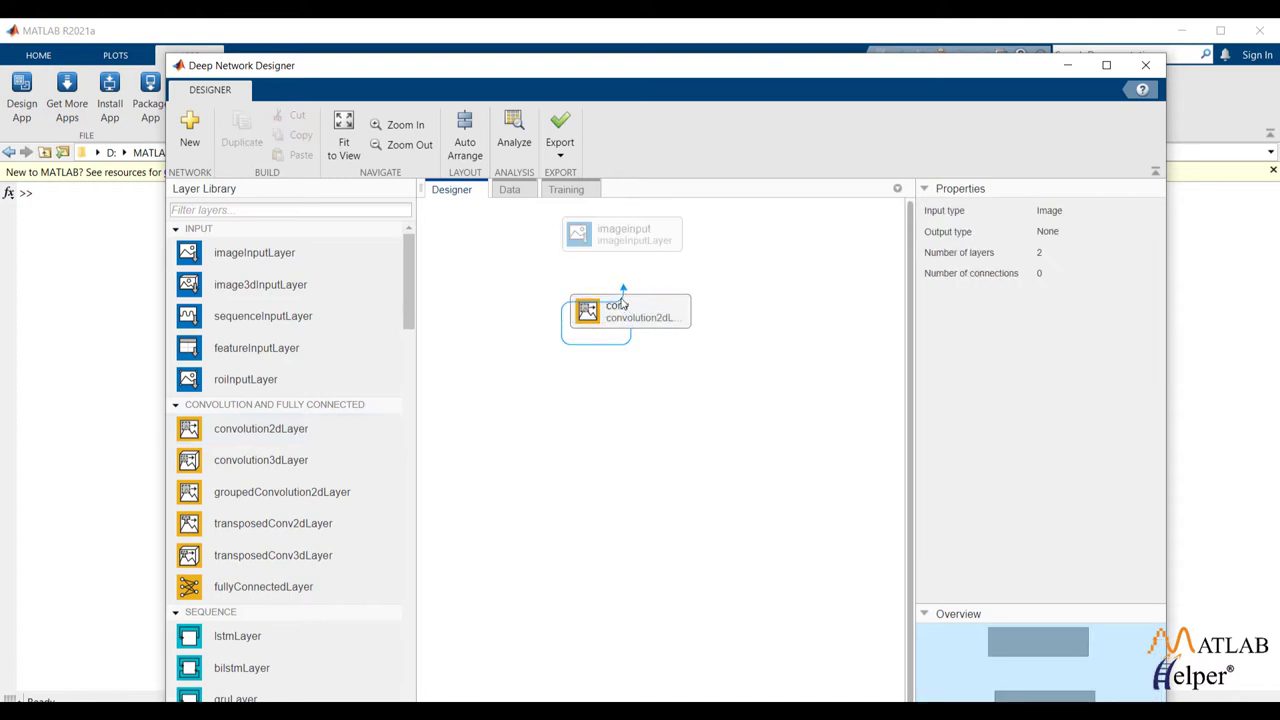
{"action": "left_click_drag", "start_coordinate": [630, 295], "coordinate": [608, 260]}
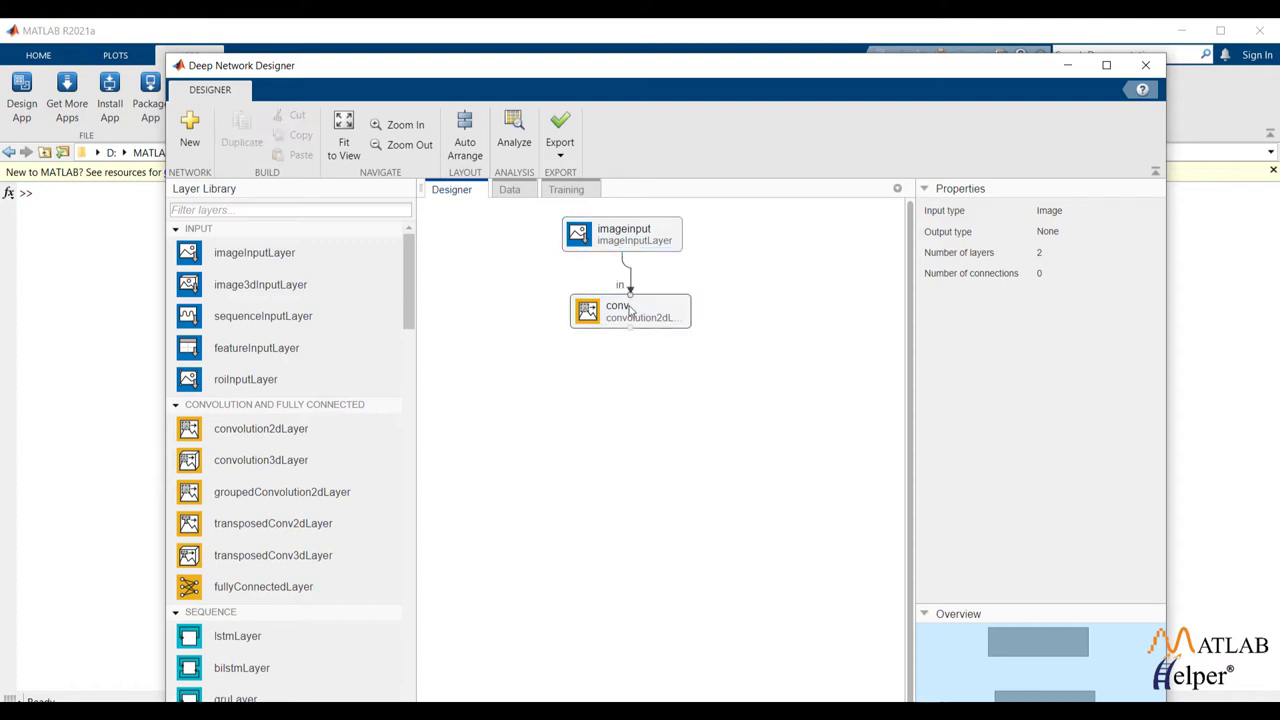
{"action": "mouse_move", "coordinate": [633, 311]}
{"action": "left_mouse_down"}
{"action": "mouse_move", "coordinate": [629, 290]}
{"action": "mouse_move", "coordinate": [640, 297]}
{"action": "left_mouse_up"}
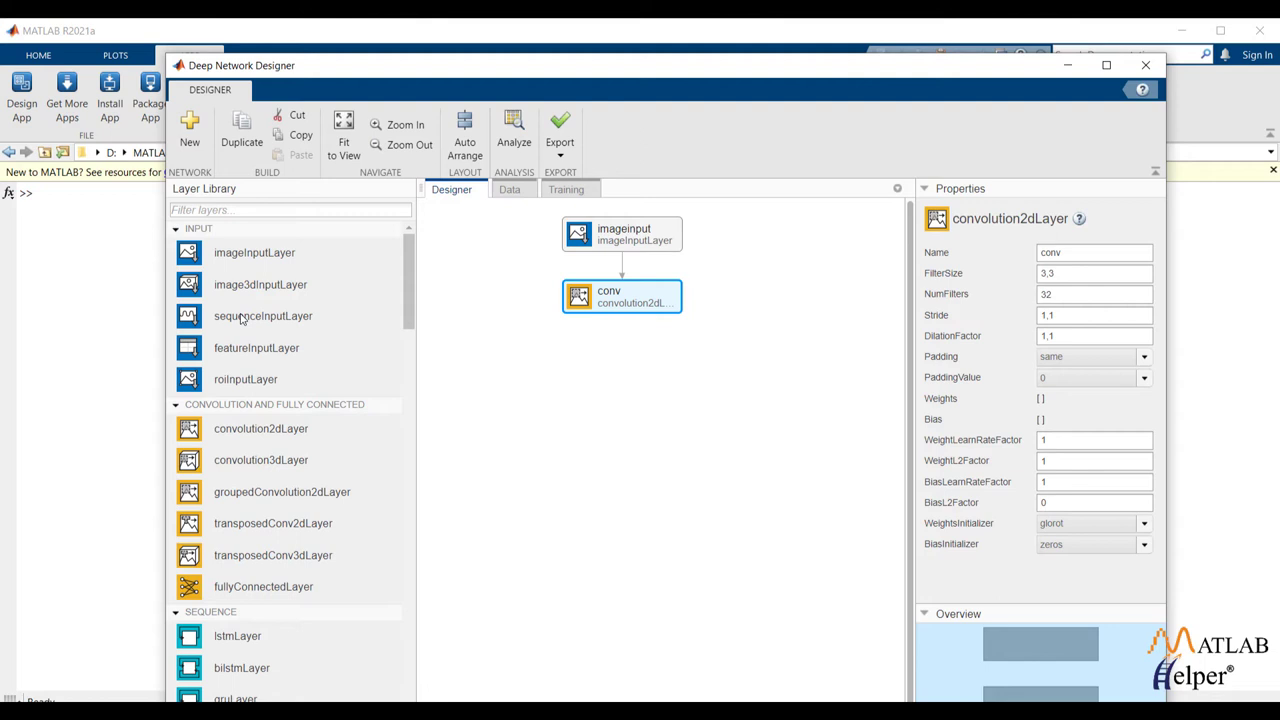
- Search 'relu' and add a ReLU layer below the convolution layer
{"action": "left_click", "coordinate": [245, 211]}
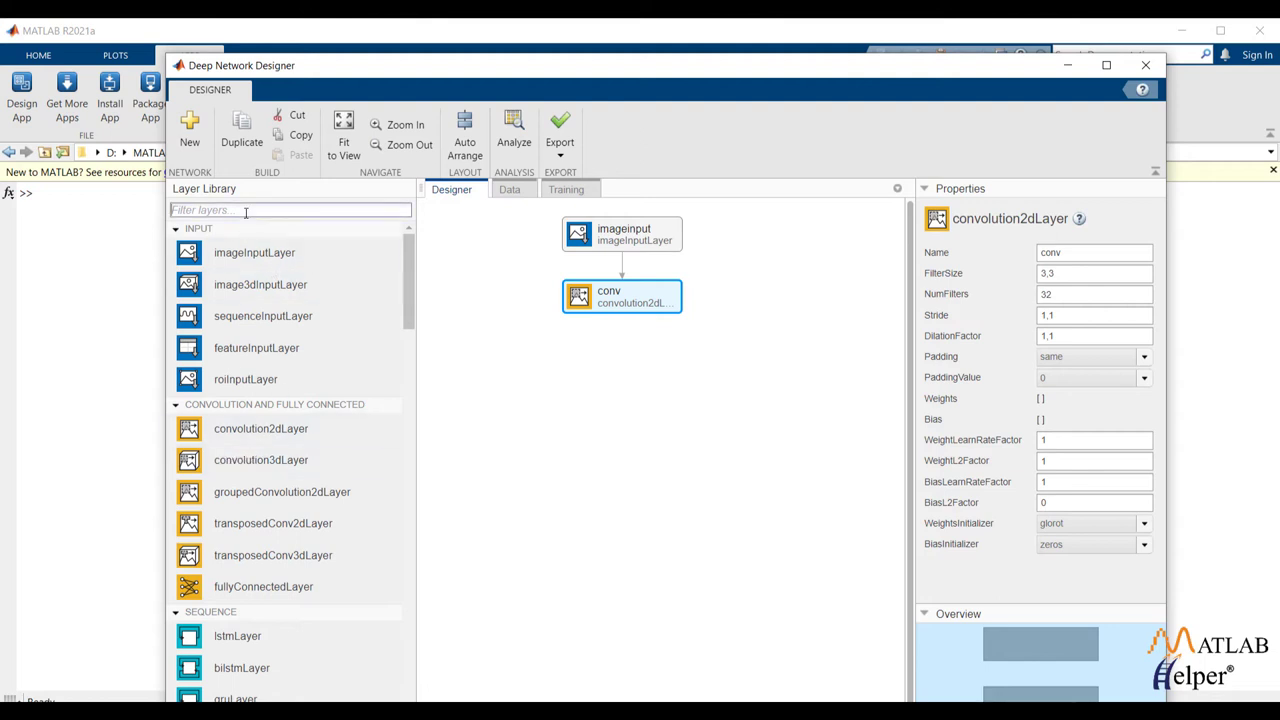
{"action": "type", "text": "relu"}
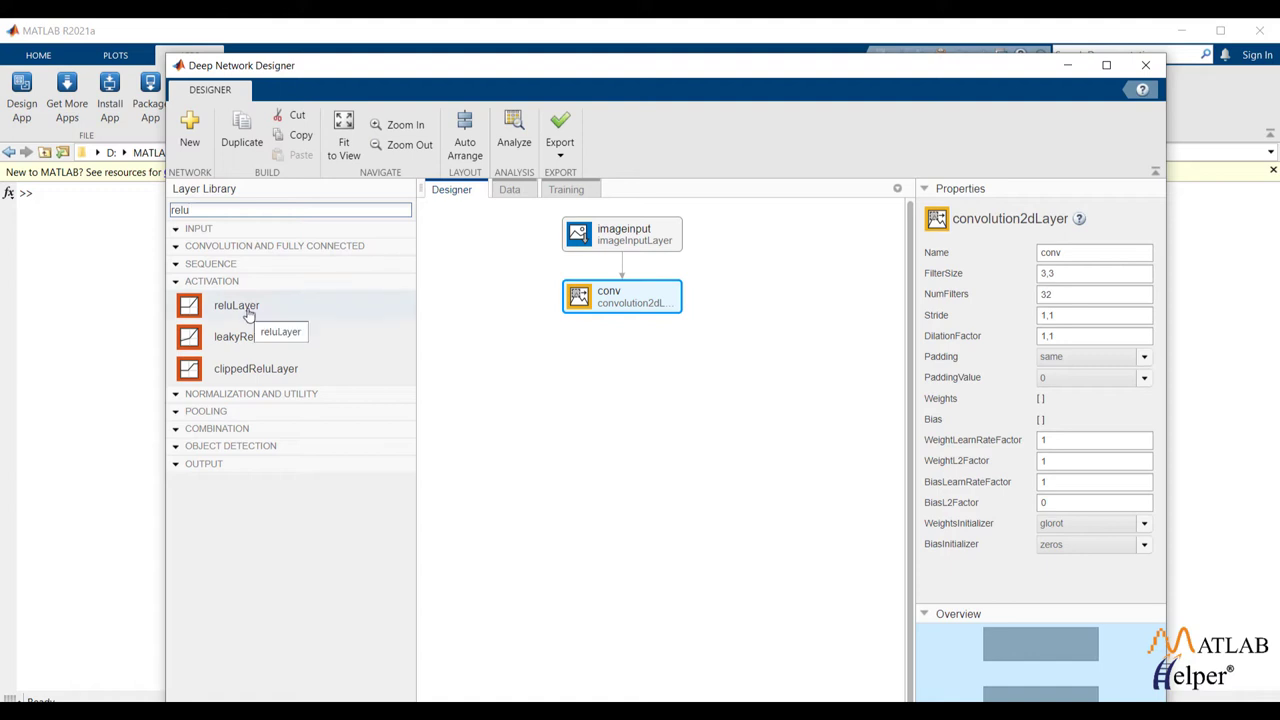
{"action": "mouse_move", "coordinate": [246, 309]}
{"action": "left_mouse_down"}
{"action": "mouse_move", "coordinate": [590, 355]}
{"action": "mouse_move", "coordinate": [630, 372]}
{"action": "mouse_move", "coordinate": [618, 318]}
{"action": "mouse_move", "coordinate": [629, 349]}
{"action": "left_mouse_up"}
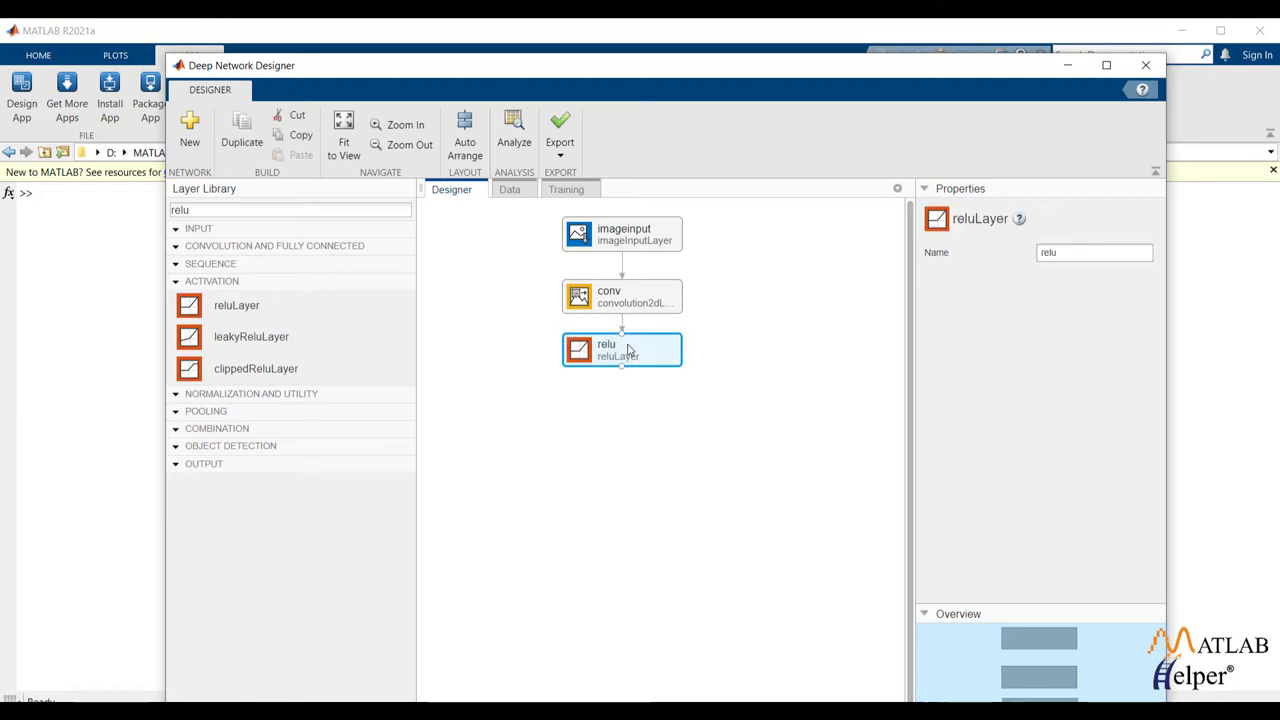
- Set the convolution layer's number of filters to 64
{"action": "left_click", "coordinate": [670, 300]}
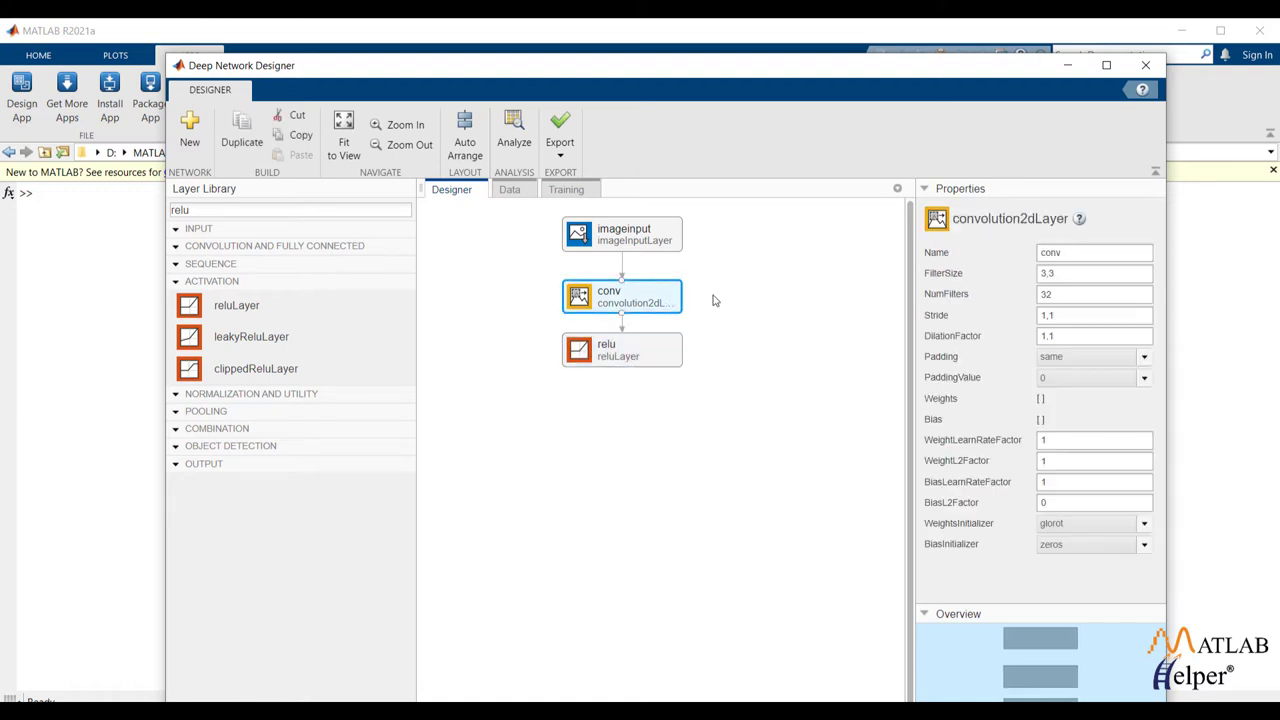
{"action": "double_click", "coordinate": [1050, 294]}
{"action": "type", "text": "64"}
{"action": "left_click", "coordinate": [677, 443]}
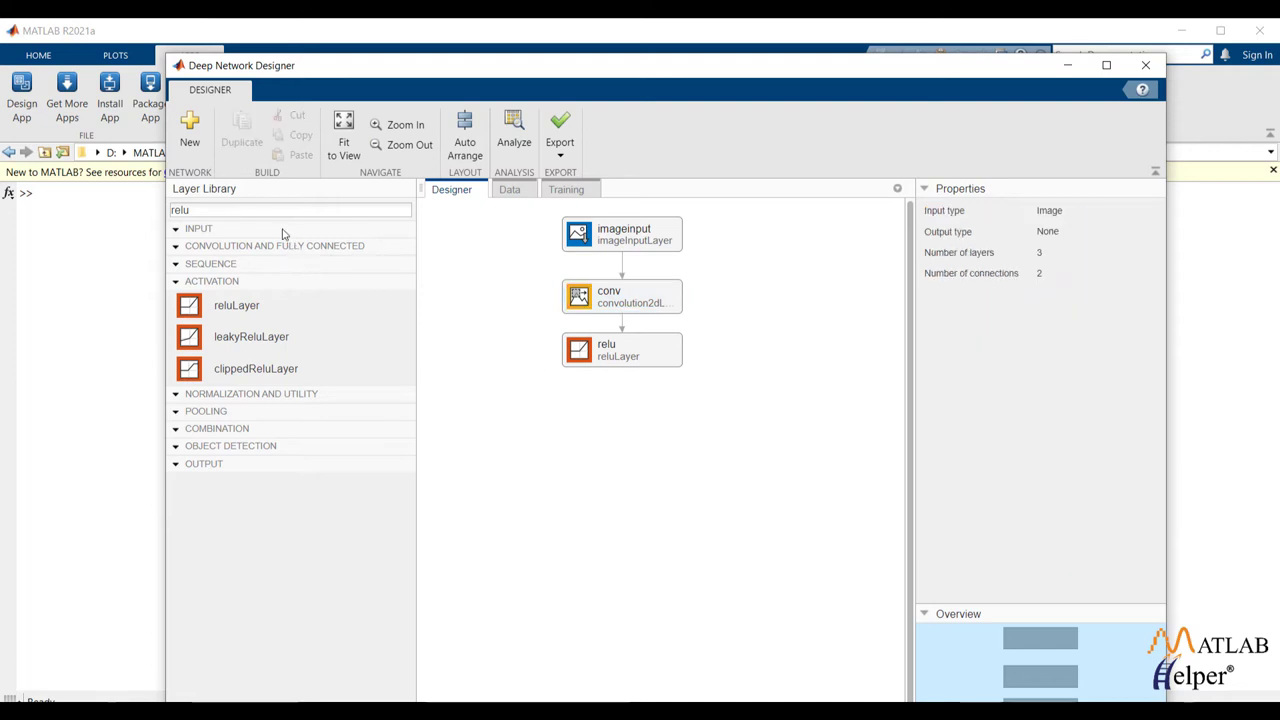
- Add a max pooling layer below the ReLU and connect the ReLU output to it
{"action": "left_click", "coordinate": [264, 209]}
{"action": "double_click", "coordinate": [264, 209]}
{"action": "type", "text": "max"}
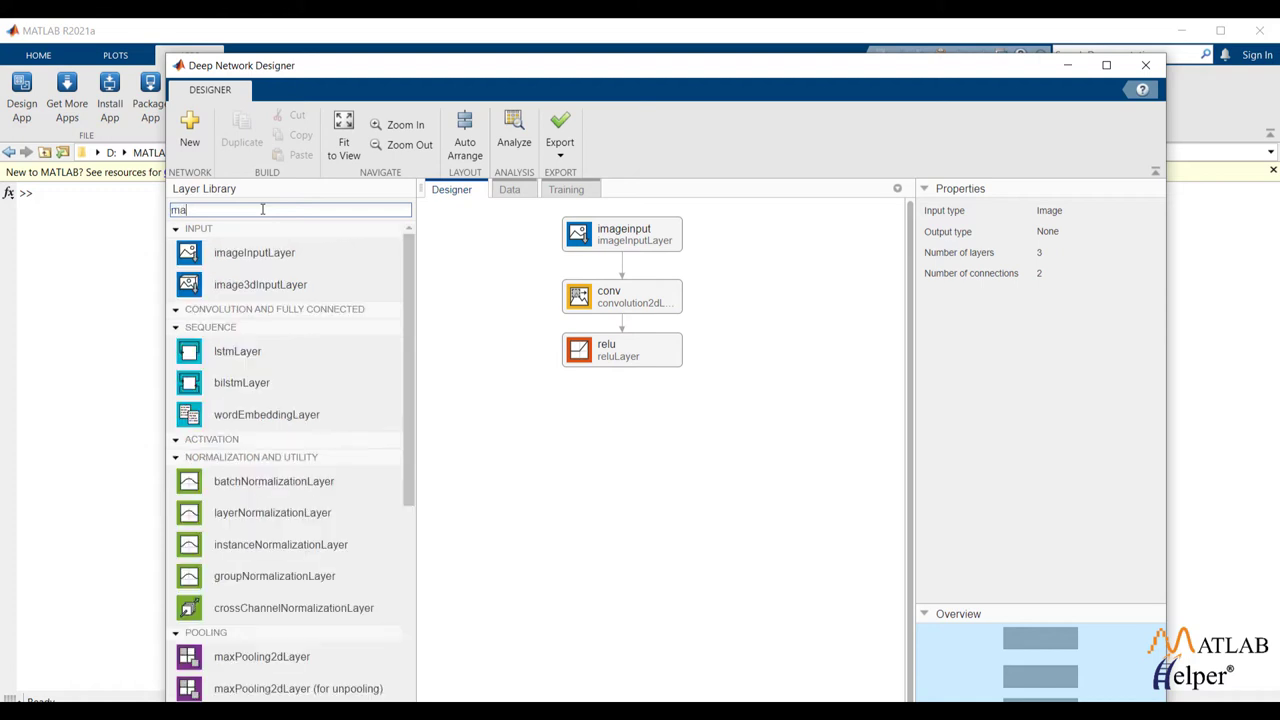
{"action": "left_click", "coordinate": [257, 343]}
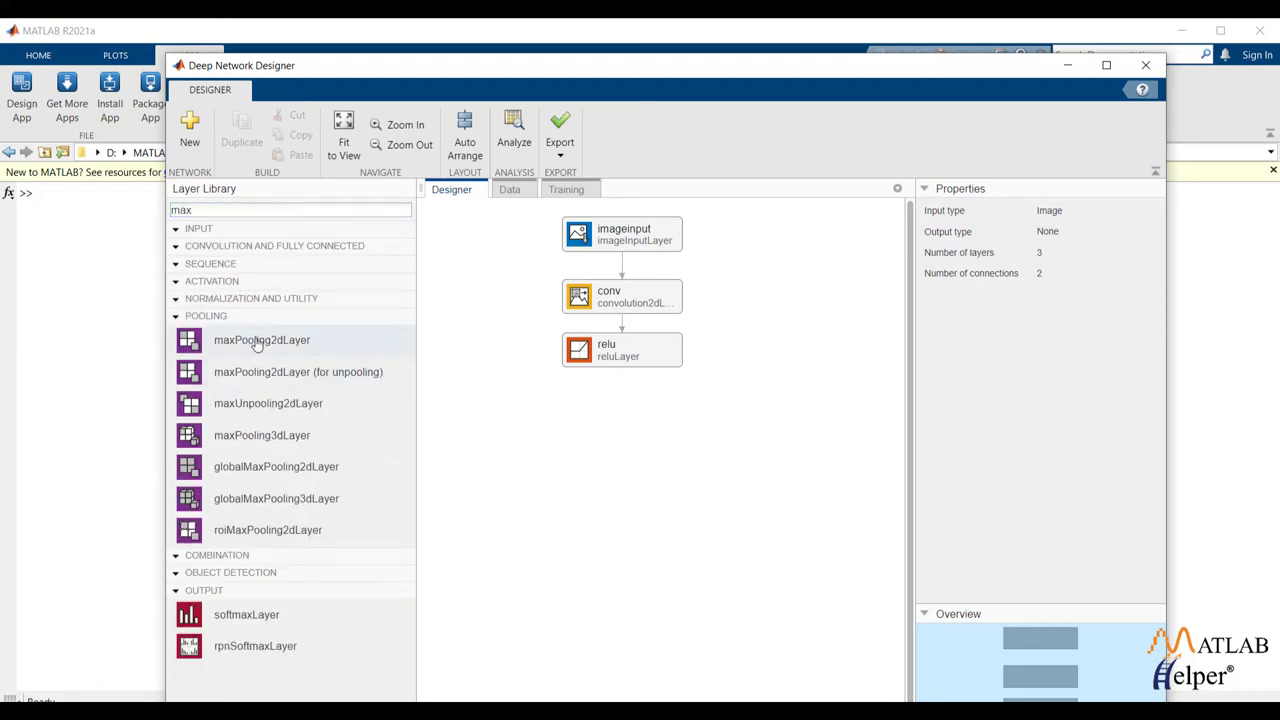
{"action": "left_click_drag", "start_coordinate": [257, 343], "coordinate": [625, 410]}
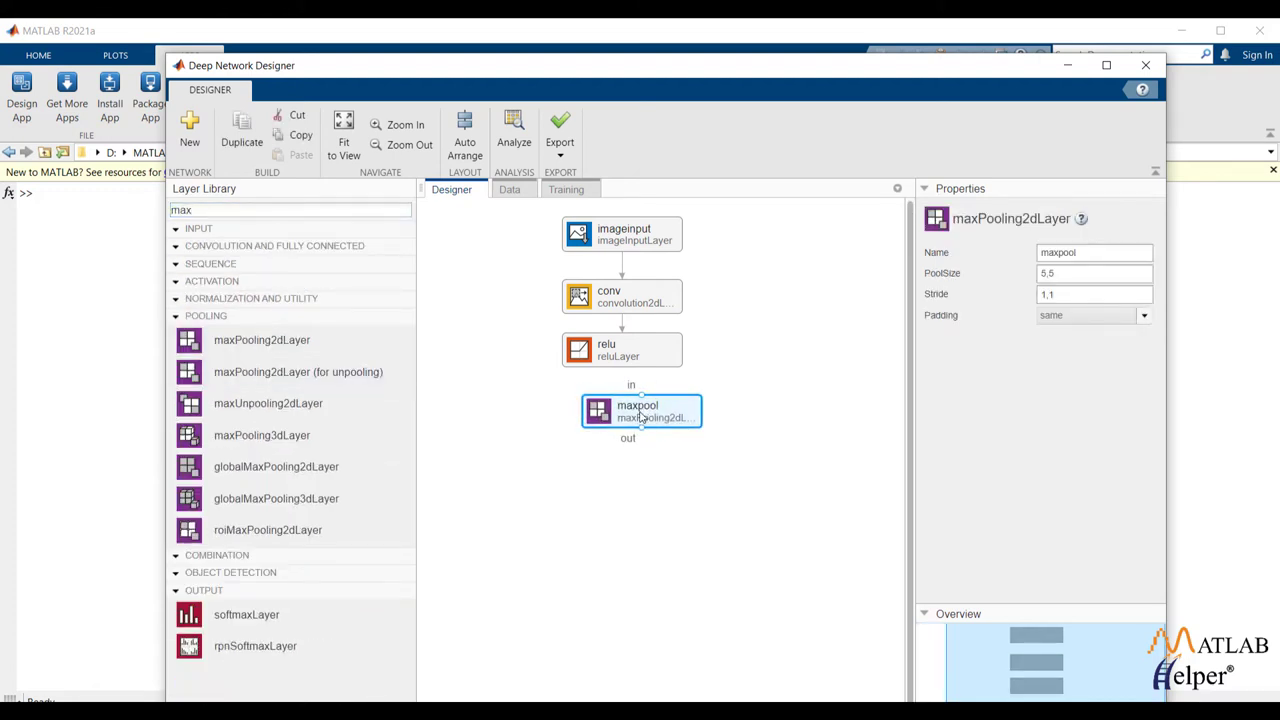
{"action": "left_click", "coordinate": [622, 374]}
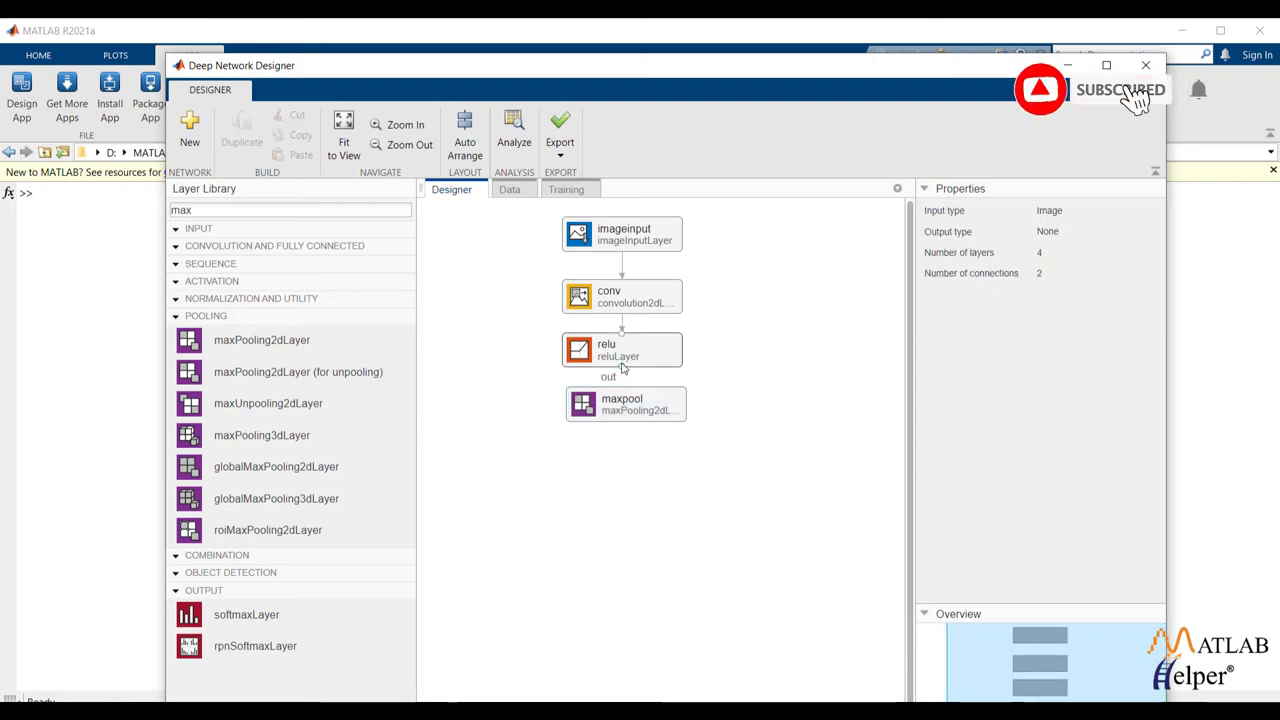
{"action": "left_click_drag", "start_coordinate": [622, 374], "coordinate": [626, 392]}
- Change the max pooling layer's pool size from 5,5 to 3,3
{"action": "left_click", "coordinate": [645, 410]}
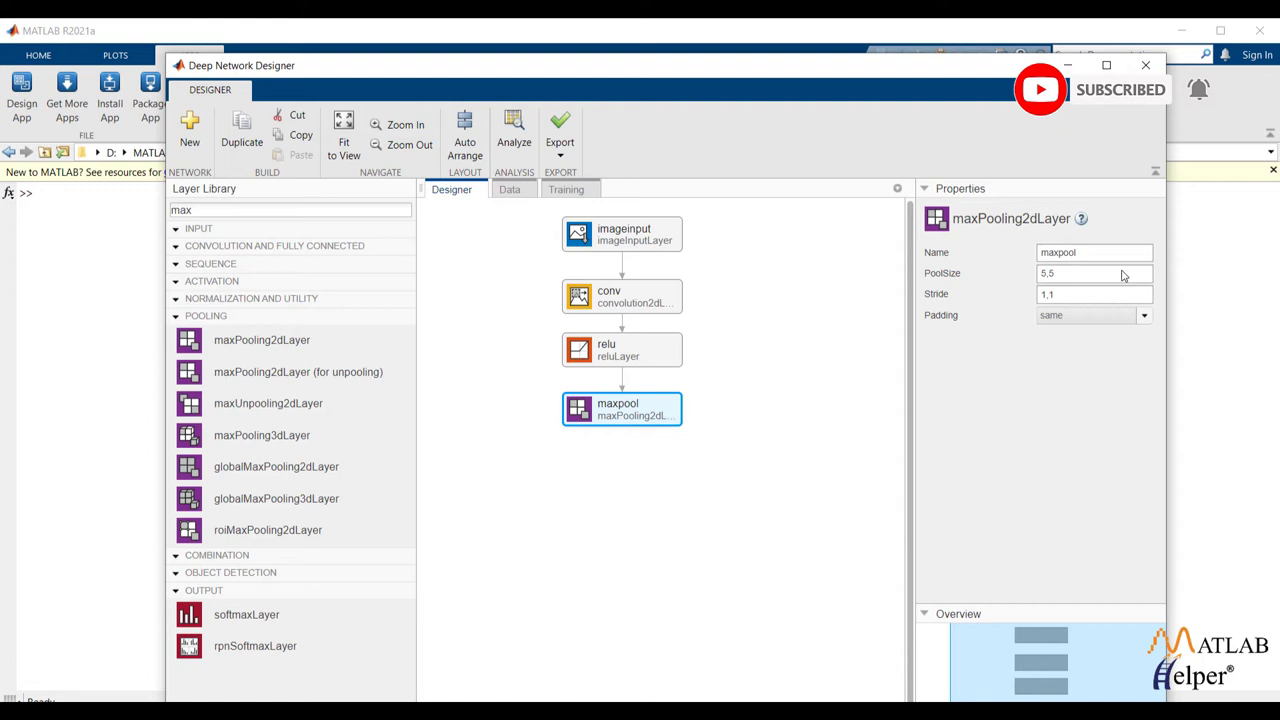
{"action": "double_click", "coordinate": [1046, 275]}
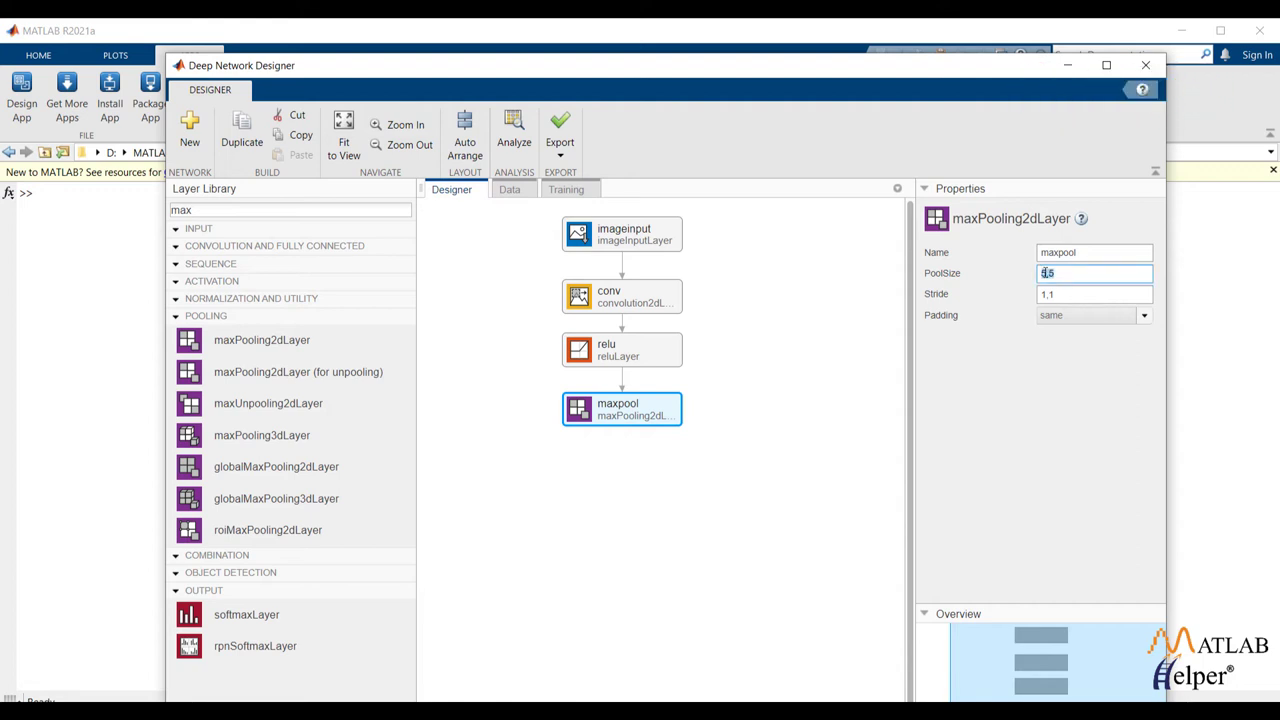
{"action": "type", "text": "3,3"}
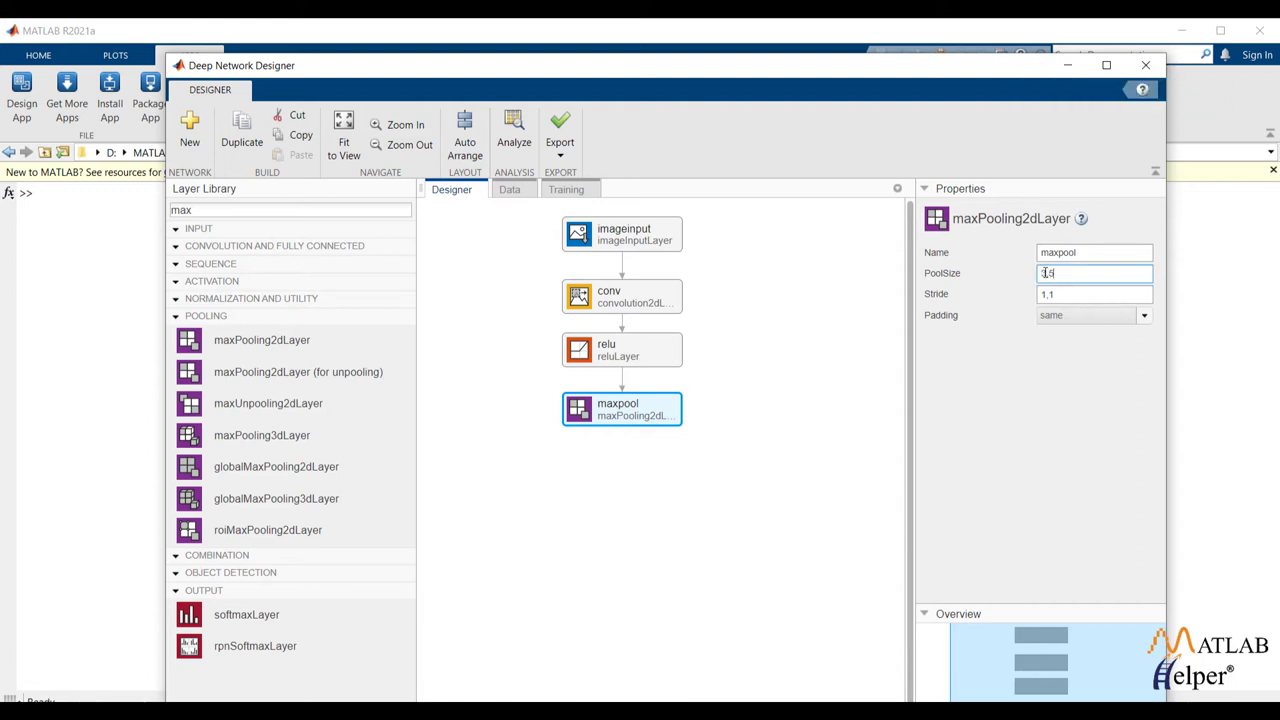
{"action": "key", "text": "End"}
{"action": "key", "text": "BackSpace"}
{"action": "type", "text": "3"}
{"action": "left_click", "coordinate": [729, 462]}
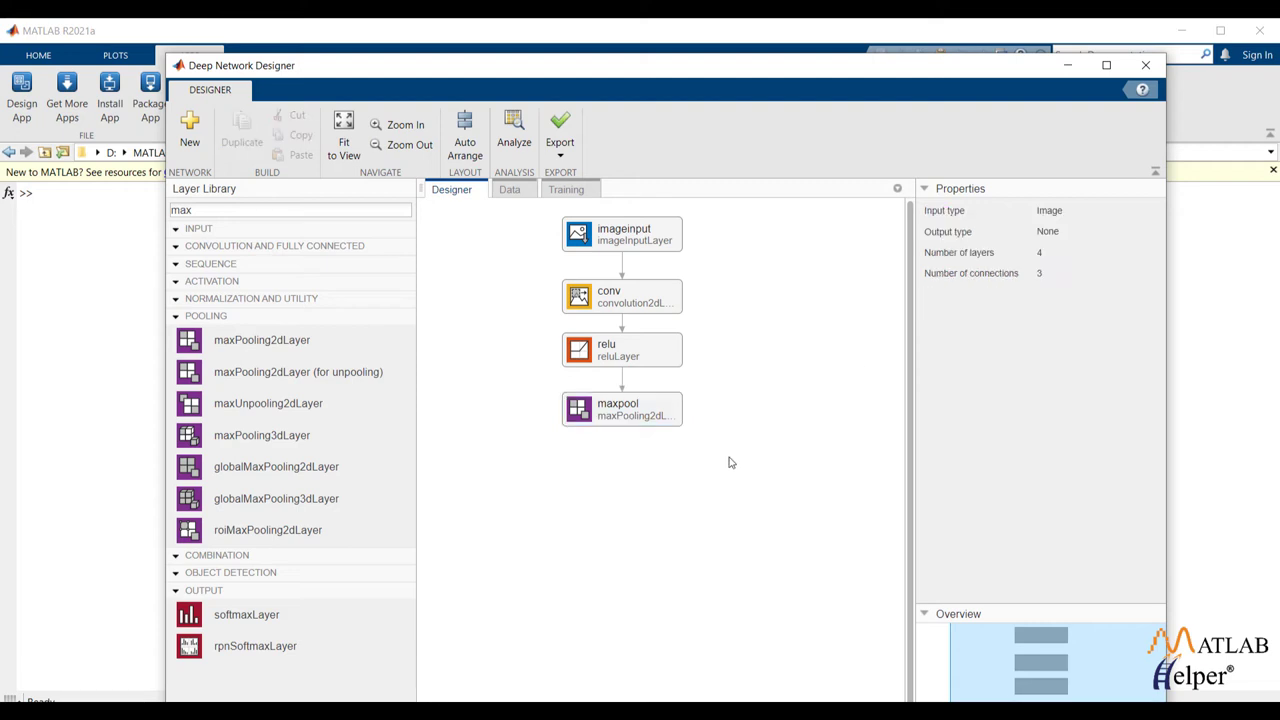
- Copy the conv, ReLU and maxpool layers and paste the block below the first maxpool
{"action": "left_click_drag", "start_coordinate": [645, 415], "coordinate": [641, 420]}
{"action": "left_click_drag", "start_coordinate": [546, 271], "coordinate": [729, 438]}
{"action": "key", "text": "ctrl+c"}
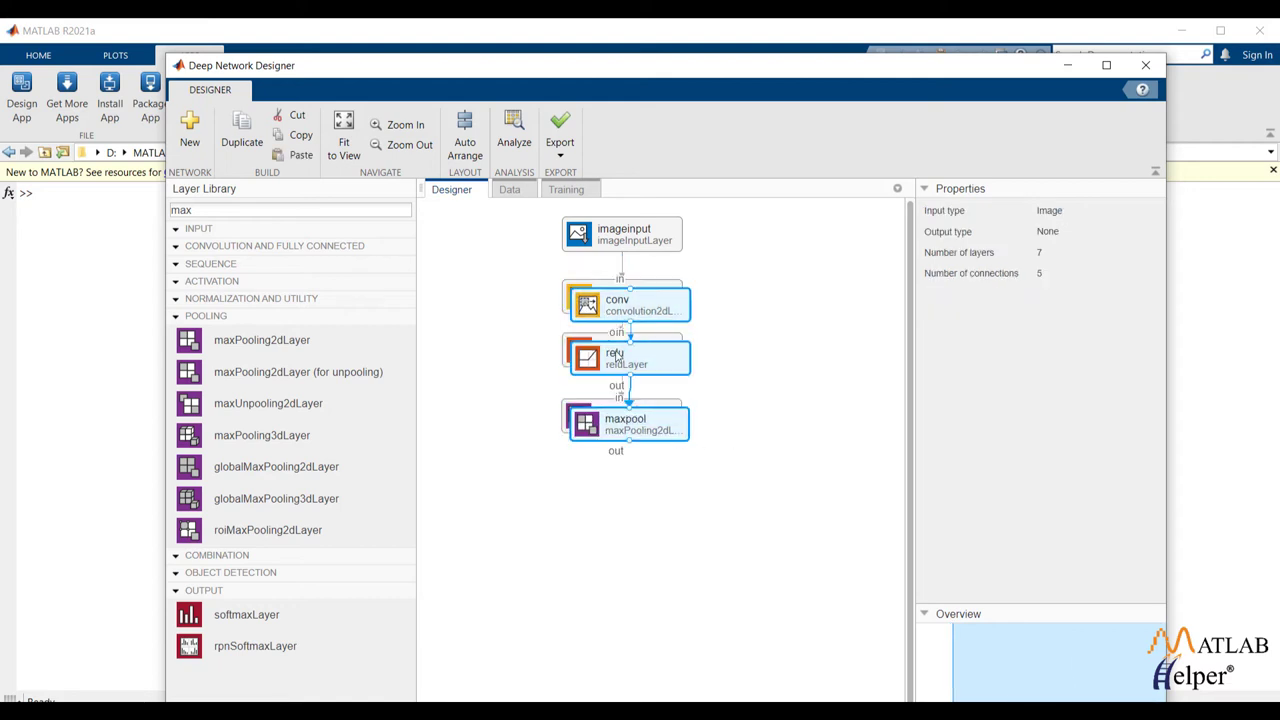
{"action": "key", "text": "ctrl+v"}
{"action": "mouse_move", "coordinate": [643, 470]}
{"action": "left_mouse_down"}
{"action": "mouse_move", "coordinate": [622, 471]}
{"action": "mouse_move", "coordinate": [625, 455]}
{"action": "left_mouse_up"}
{"action": "left_click", "coordinate": [766, 429]}
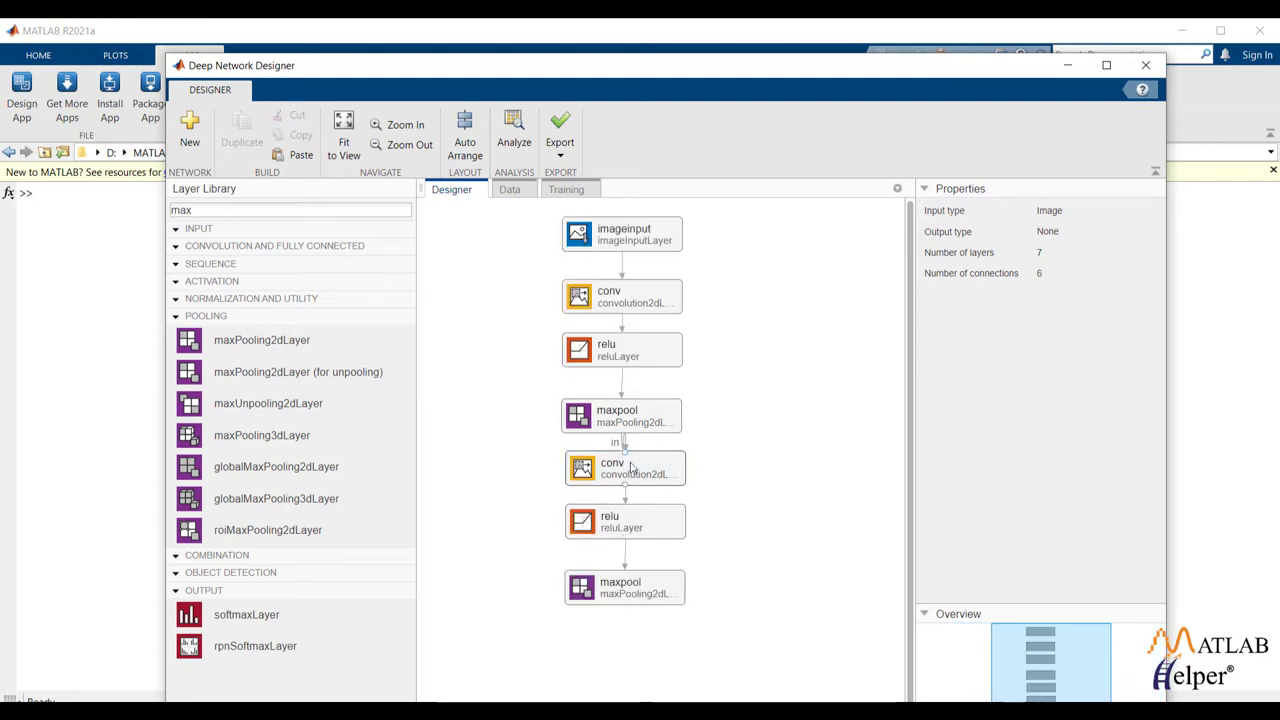
- Set the second convolution layer to 32 filters and check the last maxpool's settings
{"action": "left_click", "coordinate": [668, 472]}
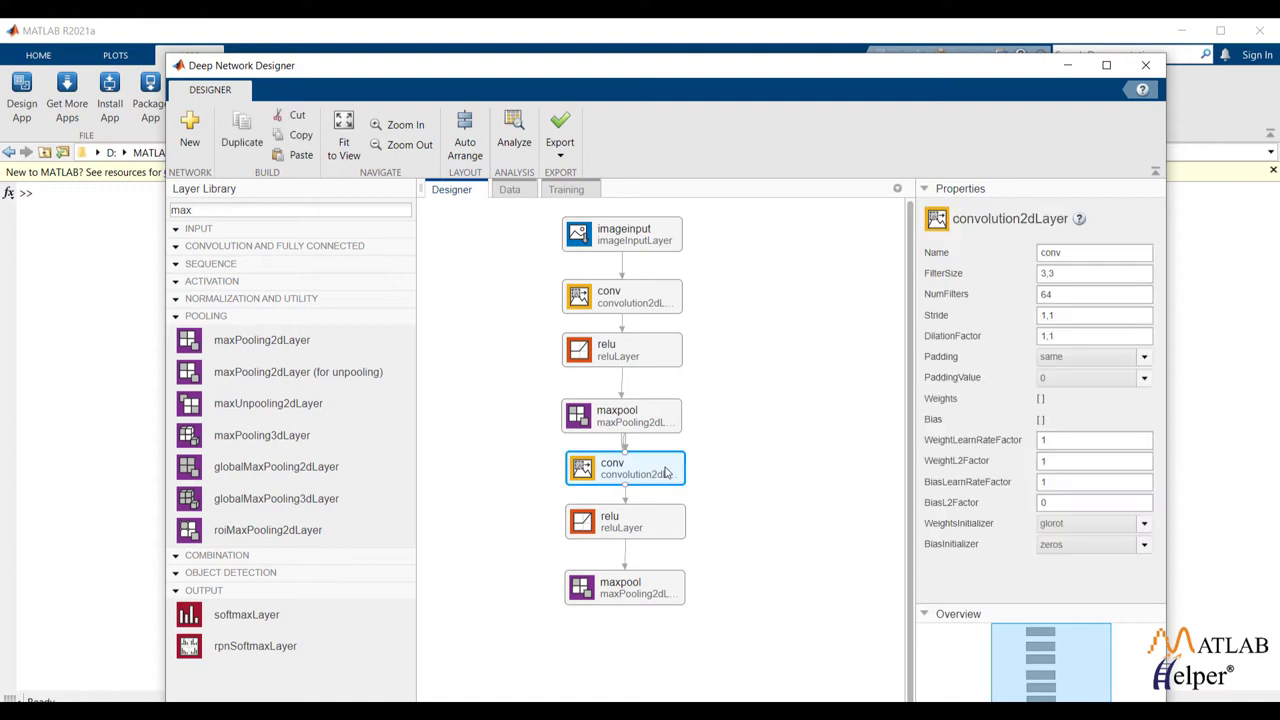
{"action": "double_click", "coordinate": [1053, 297]}
{"action": "left_click", "coordinate": [622, 595]}
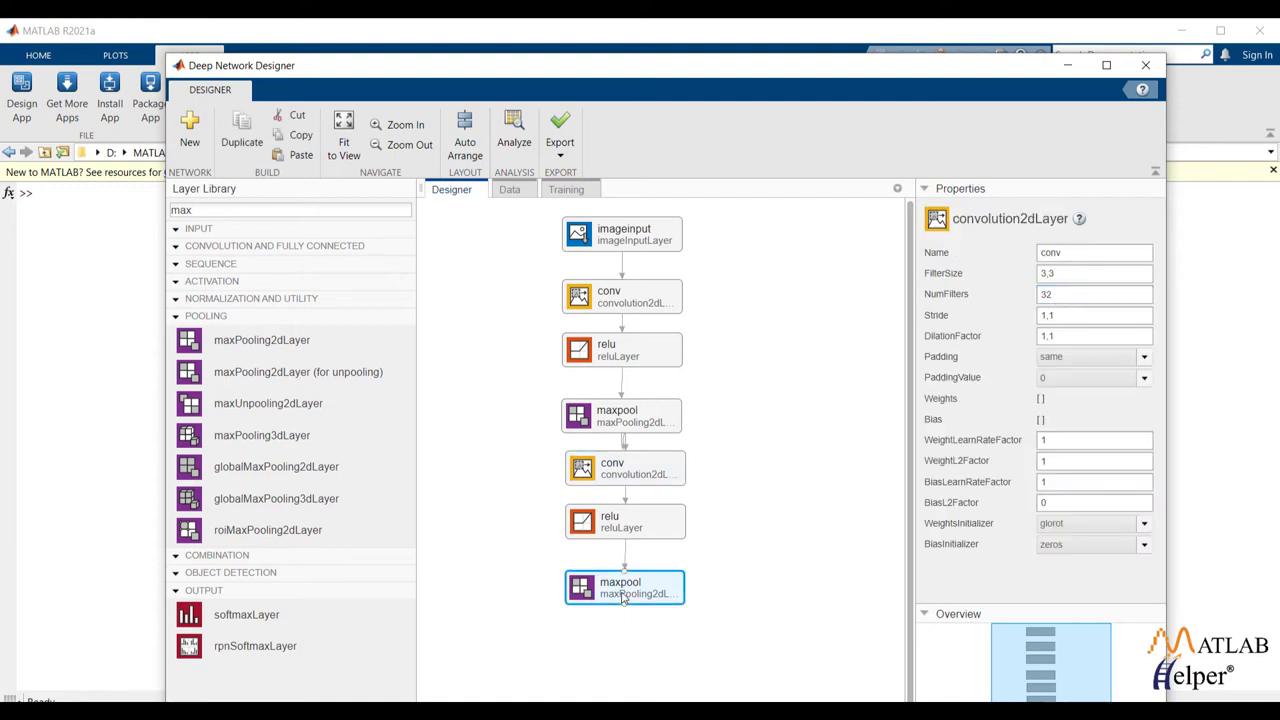
{"action": "left_click", "coordinate": [776, 575]}
- Replace the Layer Library search text with 'de'
{"action": "scroll", "coordinate": [911, 545], "scroll_direction": "down", "scroll_amount": 1}
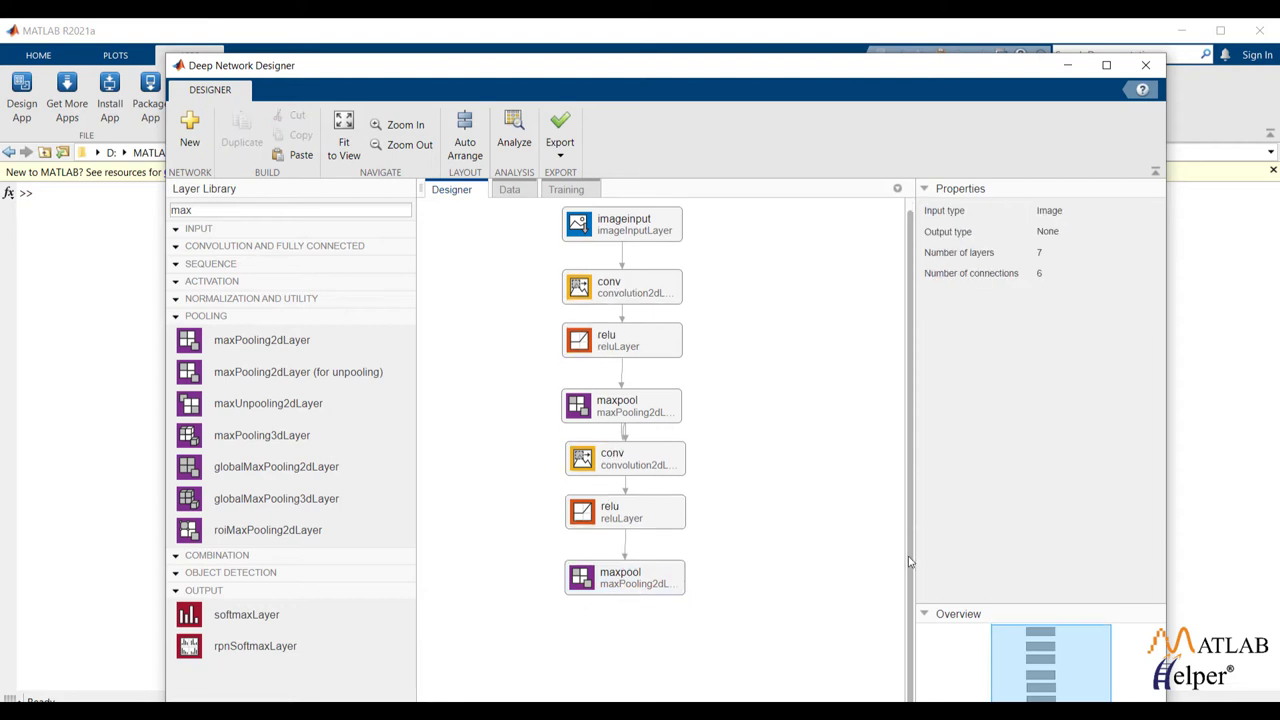
{"action": "double_click", "coordinate": [205, 209]}
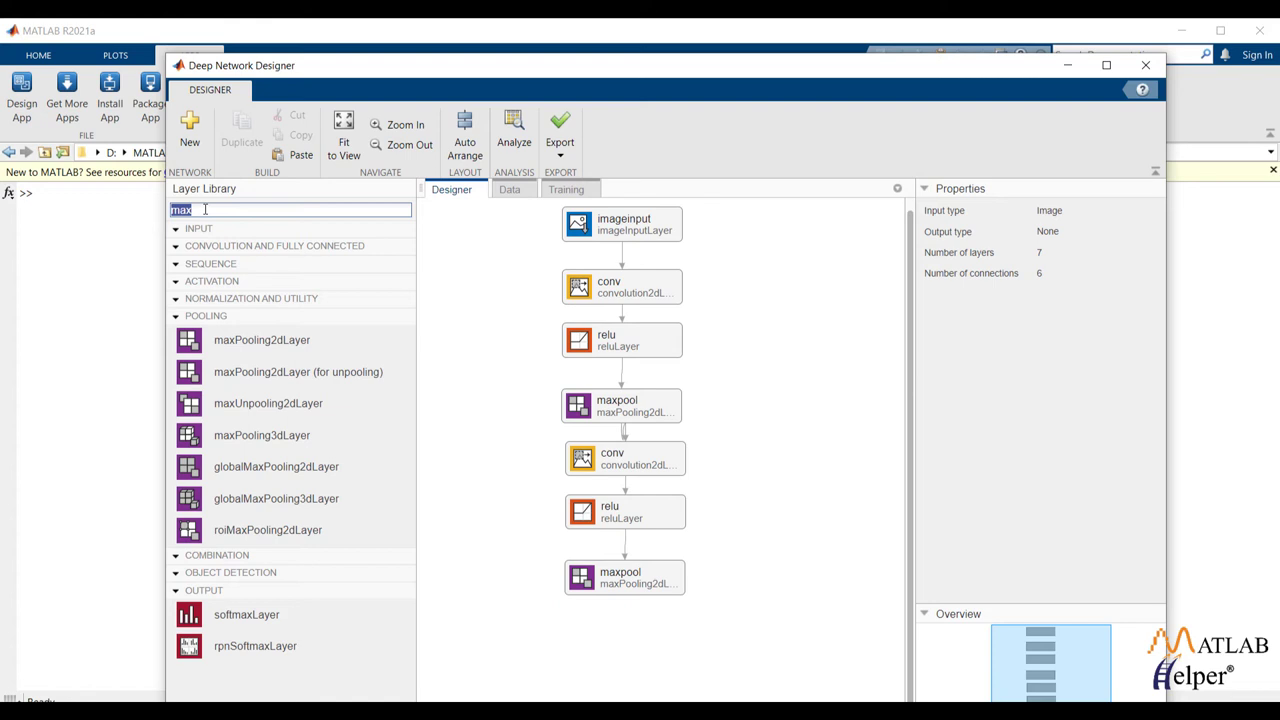
{"action": "type", "text": "de"}
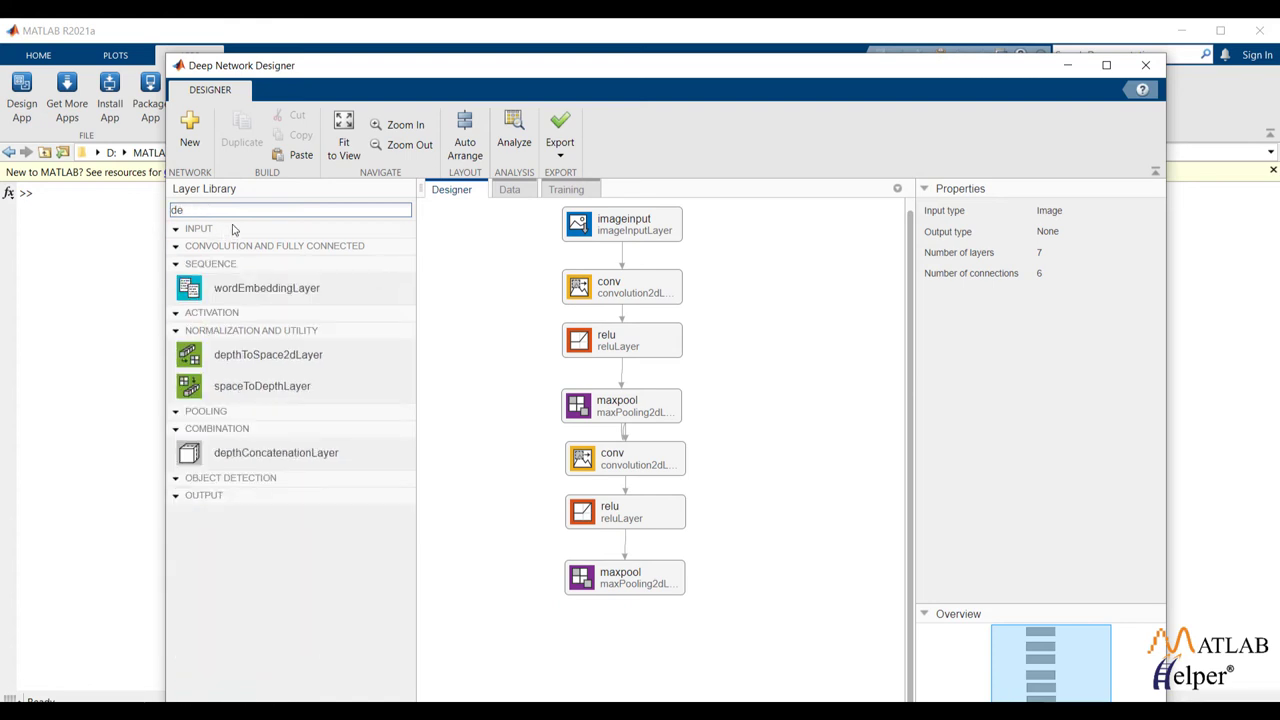
- Add a fully connected layer below the last maxpool with output size 32
{"action": "key", "text": "BackSpace"}
{"action": "key", "text": "BackSpace"}
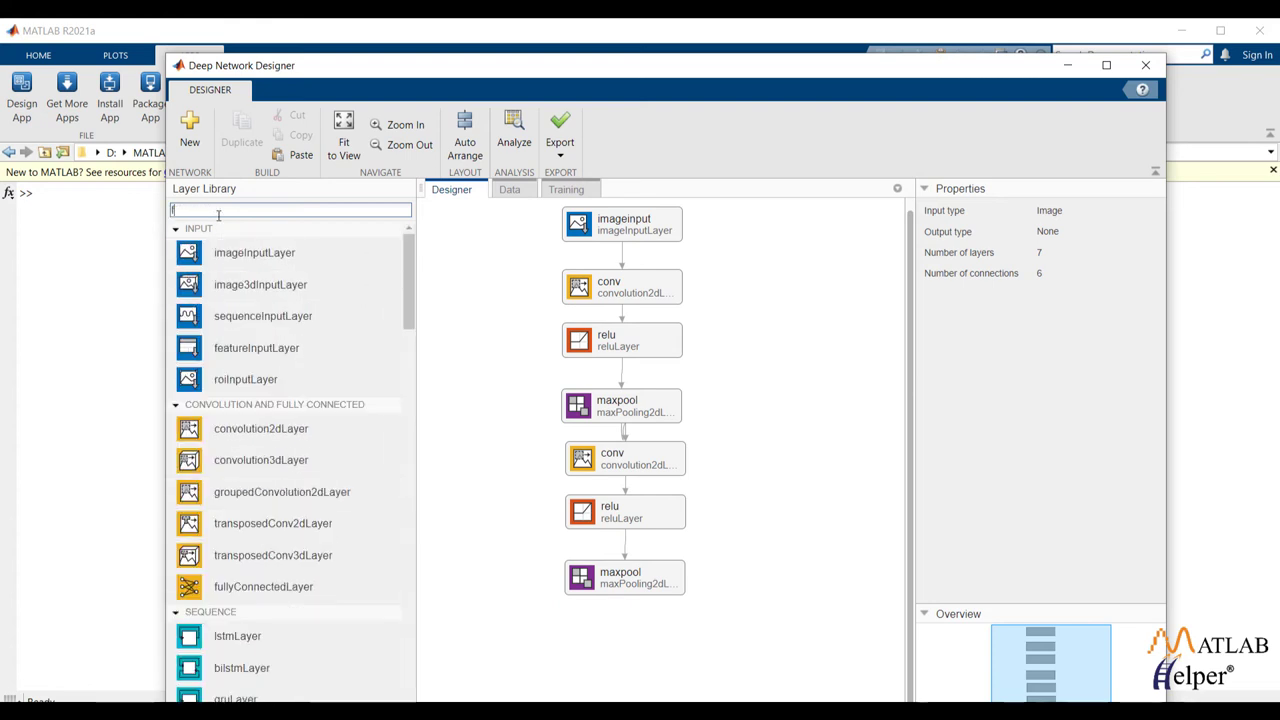
{"action": "type", "text": "full"}
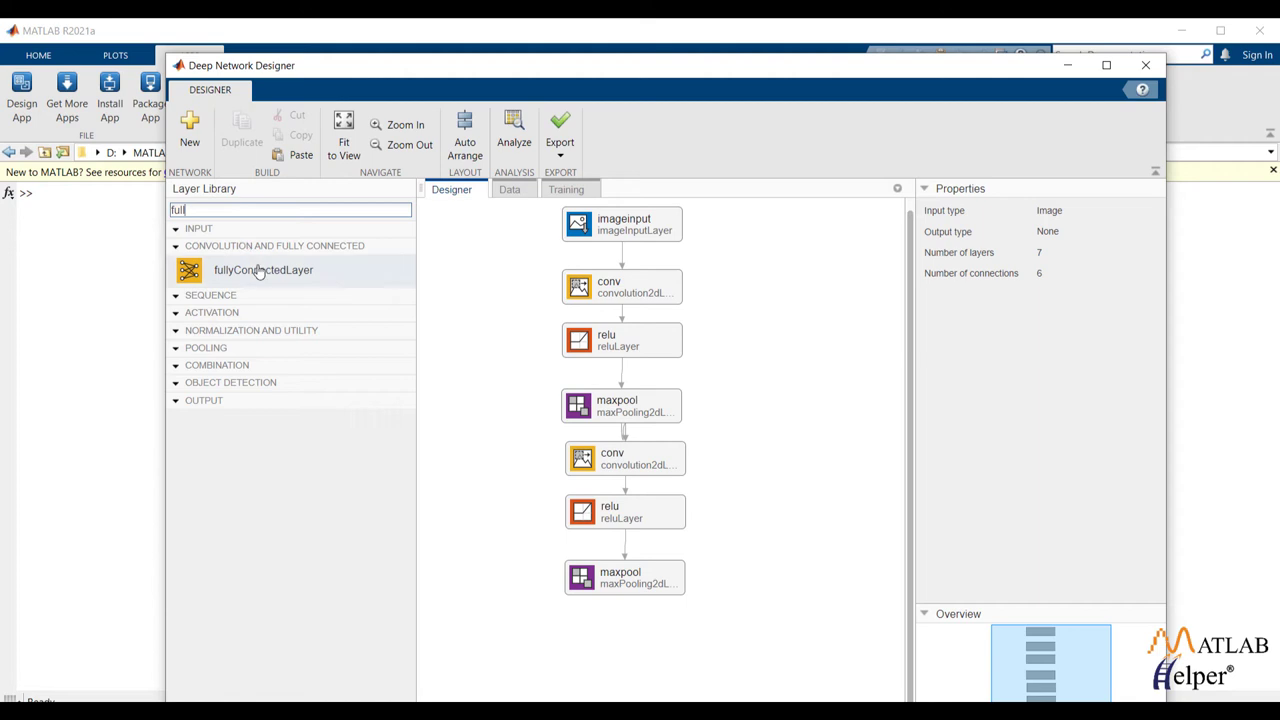
{"action": "left_click_drag", "start_coordinate": [258, 268], "coordinate": [636, 641]}
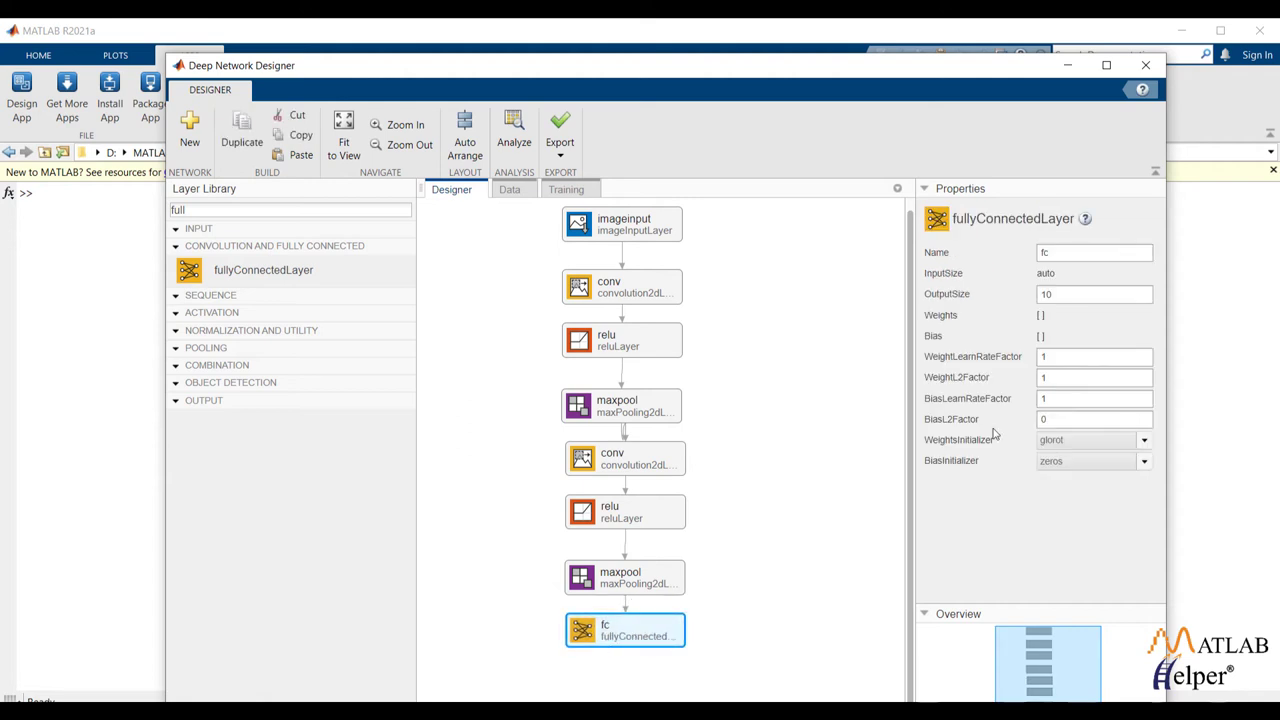
{"action": "double_click", "coordinate": [1054, 293]}
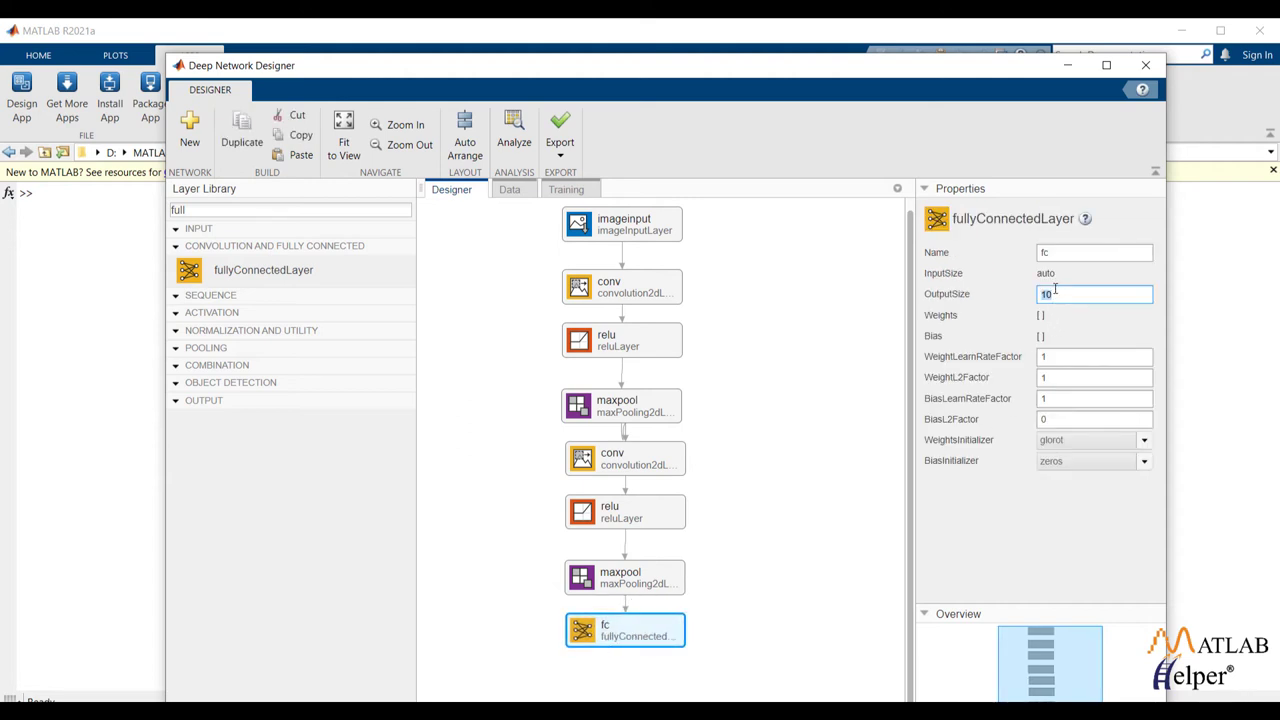
{"action": "type", "text": "32"}
{"action": "left_click", "coordinate": [910, 447]}
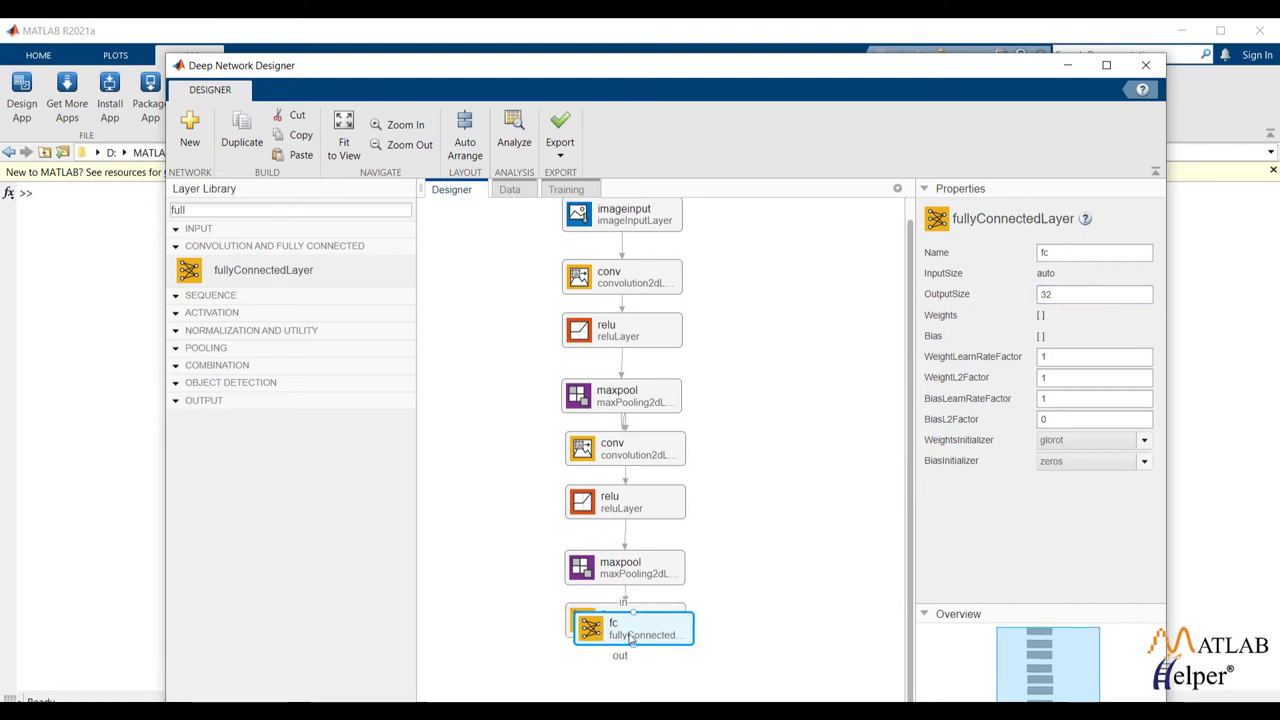
- Duplicate the fc layer, connect it after the first, and set its output size to 5
{"action": "key", "text": "ctrl+d"}
{"action": "mouse_move", "coordinate": [615, 645]}
{"action": "left_mouse_down"}
{"action": "mouse_move", "coordinate": [623, 678]}
{"action": "mouse_move", "coordinate": [627, 656]}
{"action": "left_mouse_up"}
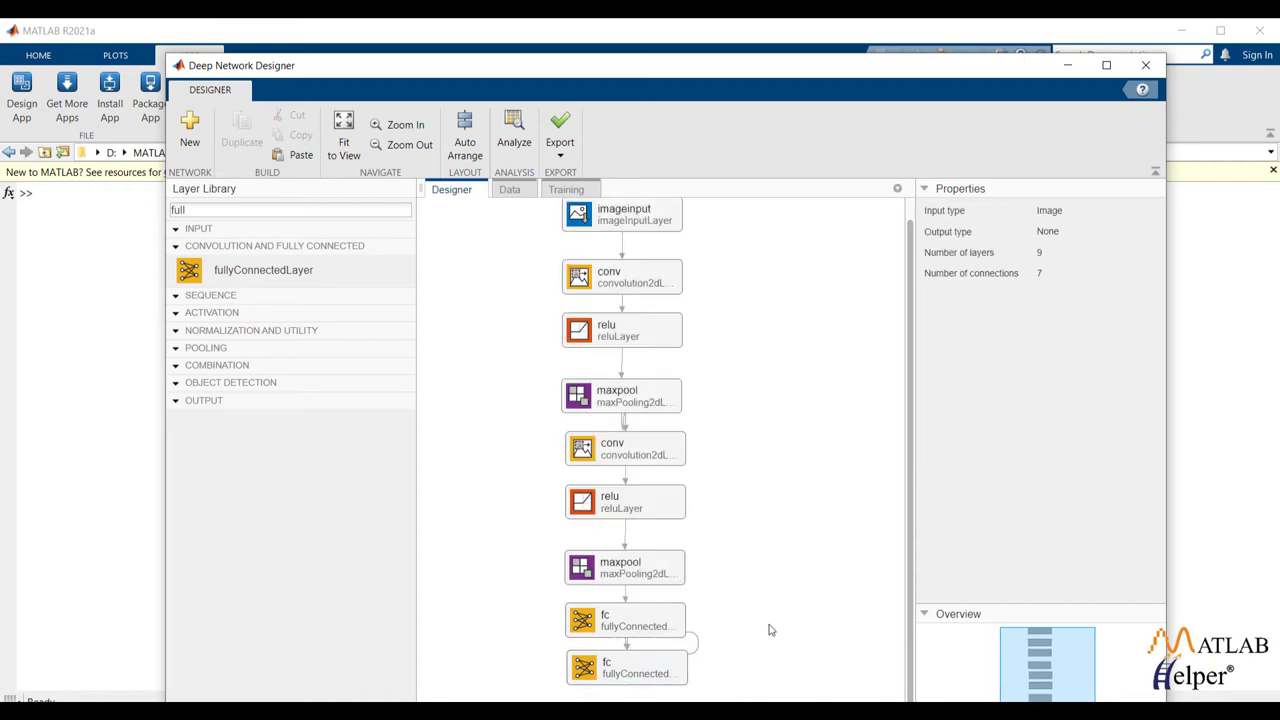
{"action": "scroll", "coordinate": [910, 655], "scroll_direction": "down", "scroll_amount": 1}
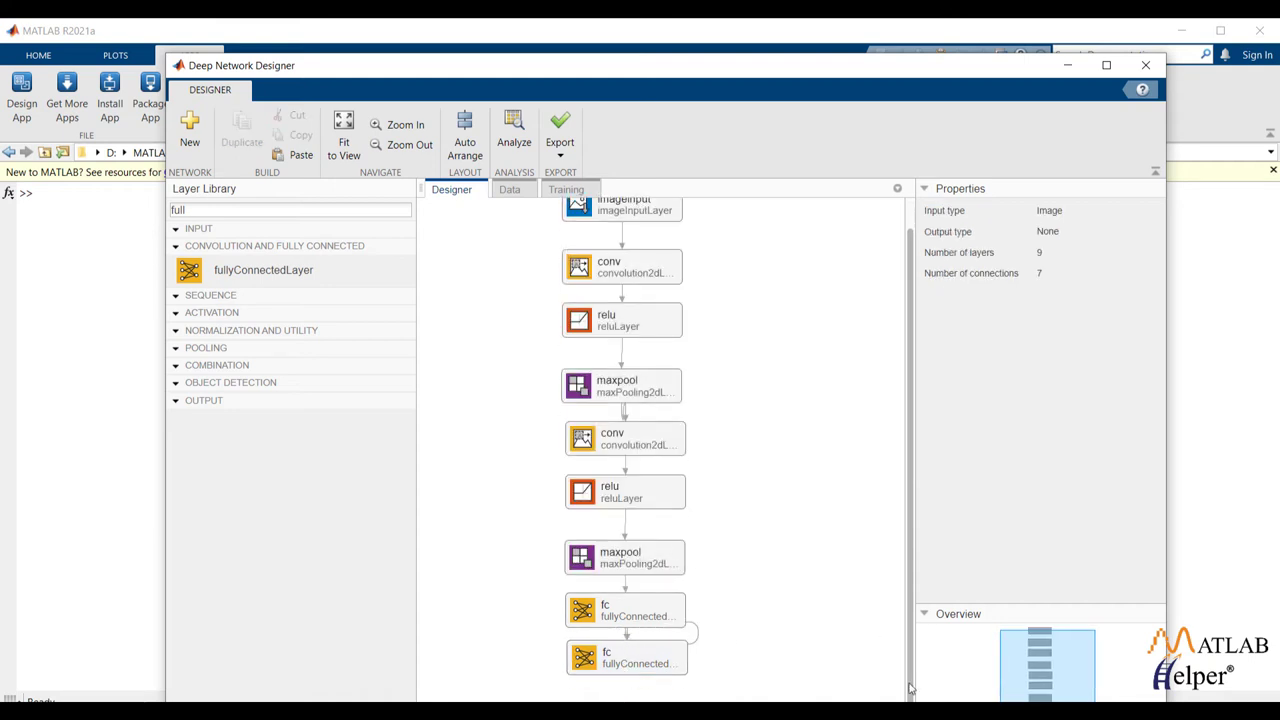
{"action": "left_click", "coordinate": [629, 670]}
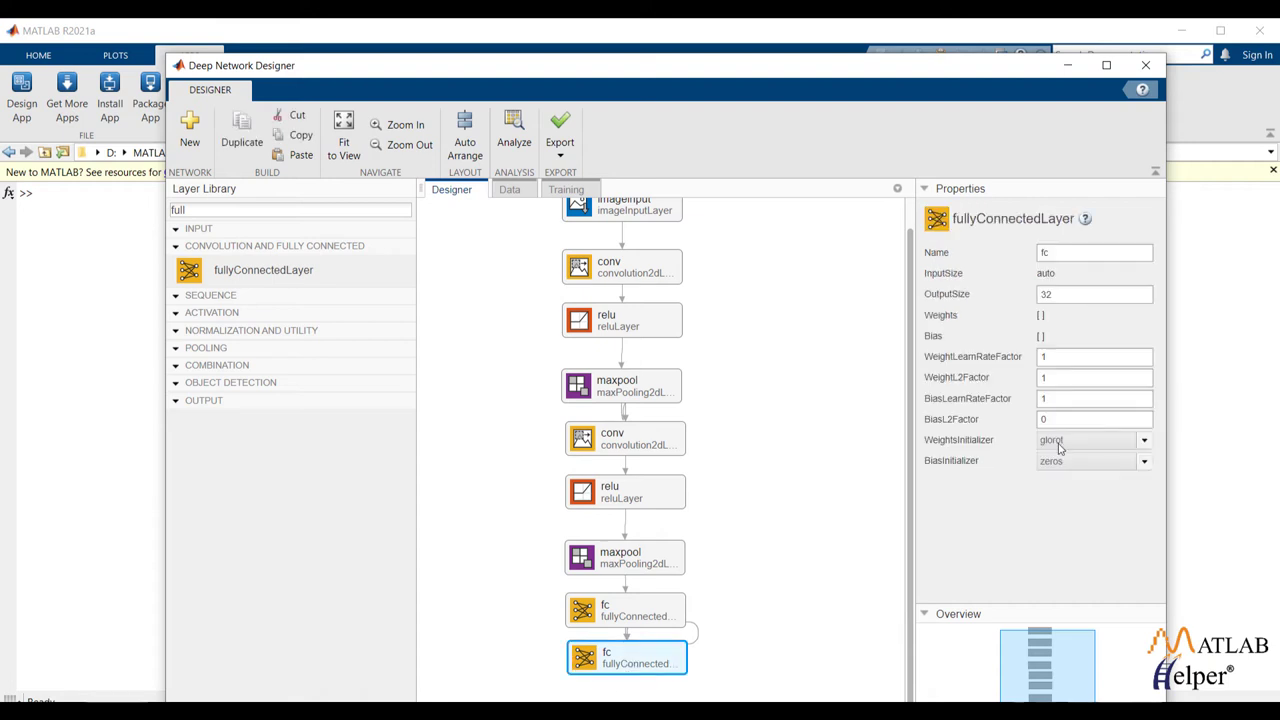
{"action": "left_click", "coordinate": [627, 652]}
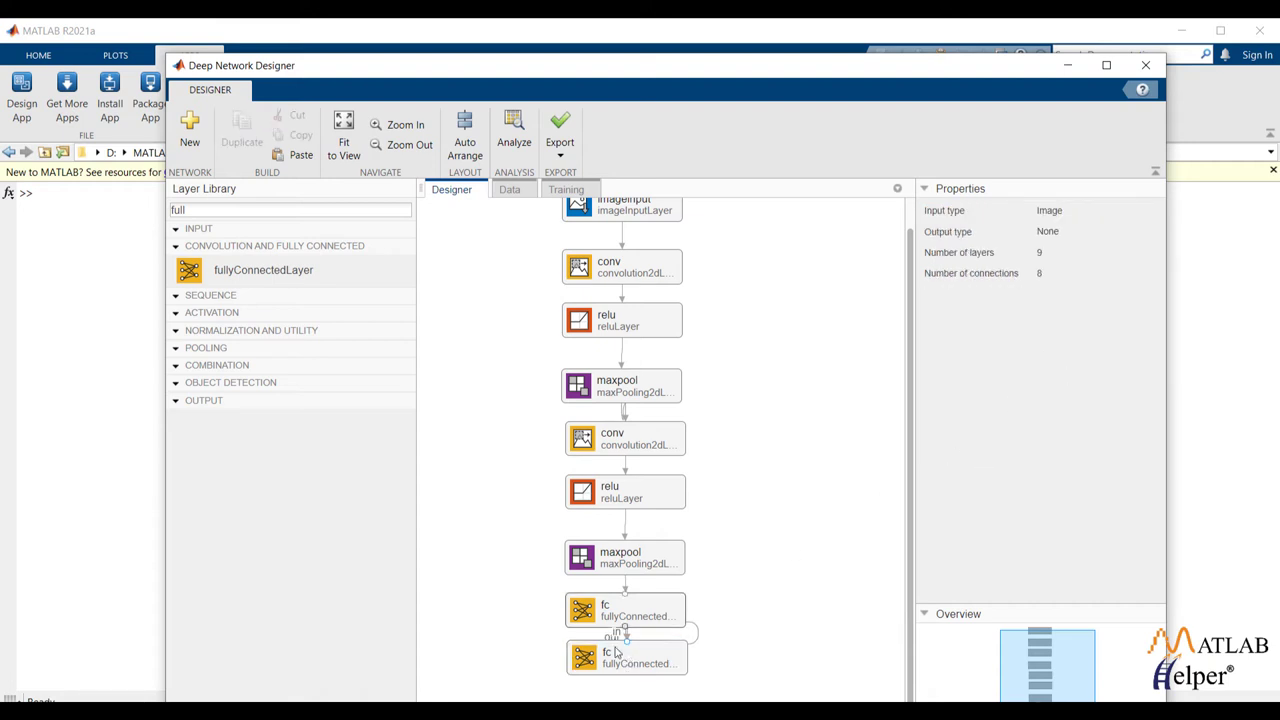
{"action": "left_click", "coordinate": [617, 655]}
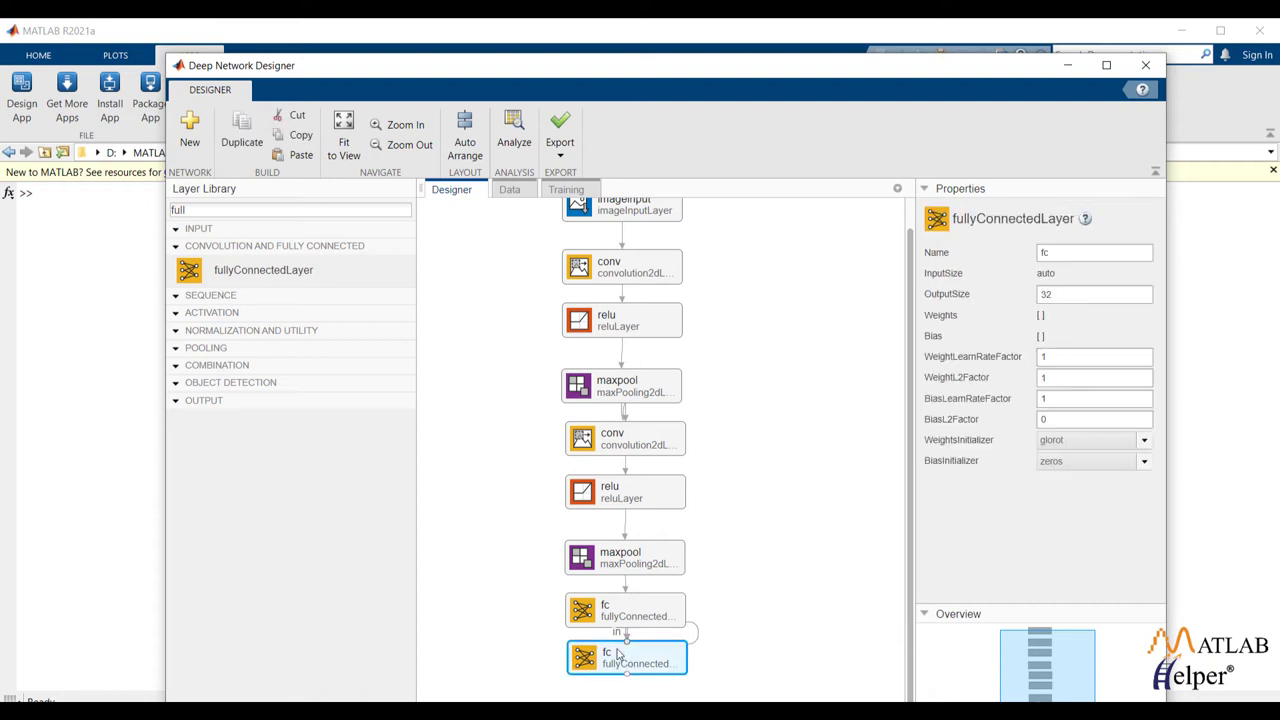
{"action": "double_click", "coordinate": [1066, 297]}
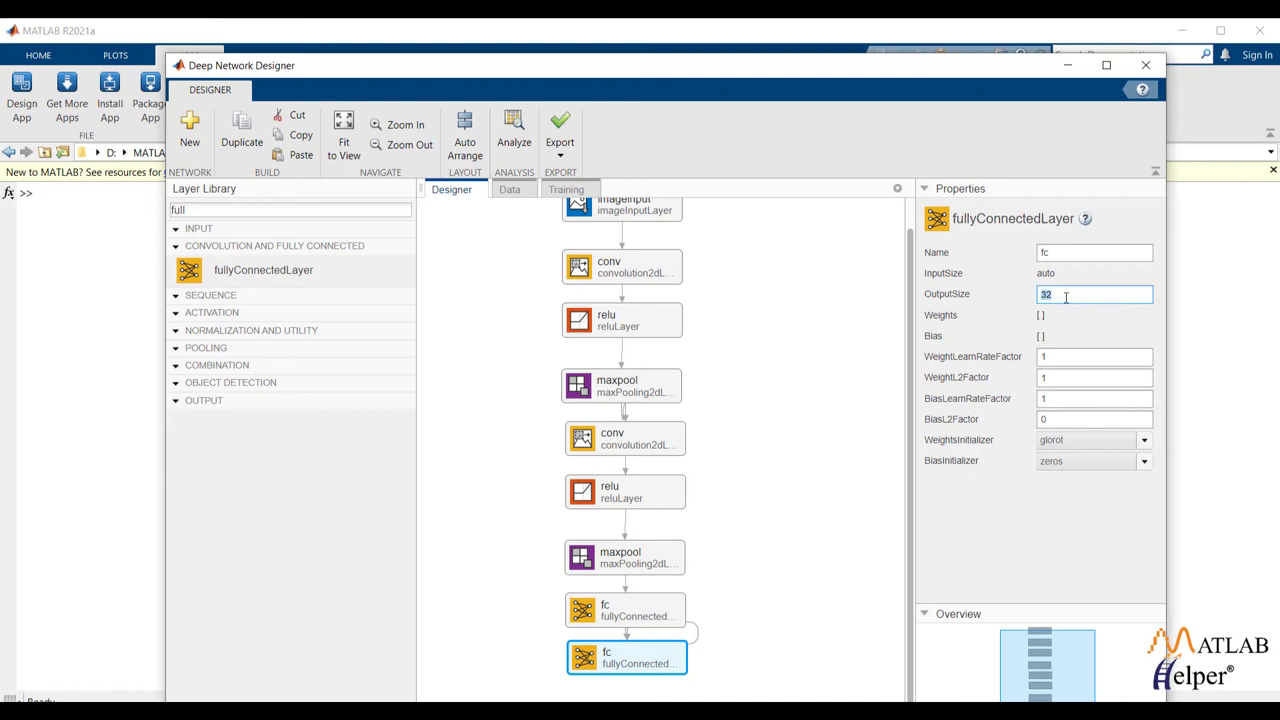
{"action": "left_click", "coordinate": [765, 513]}
- Add a softmax layer below the second fc layer and connect them
{"action": "left_click", "coordinate": [254, 210]}
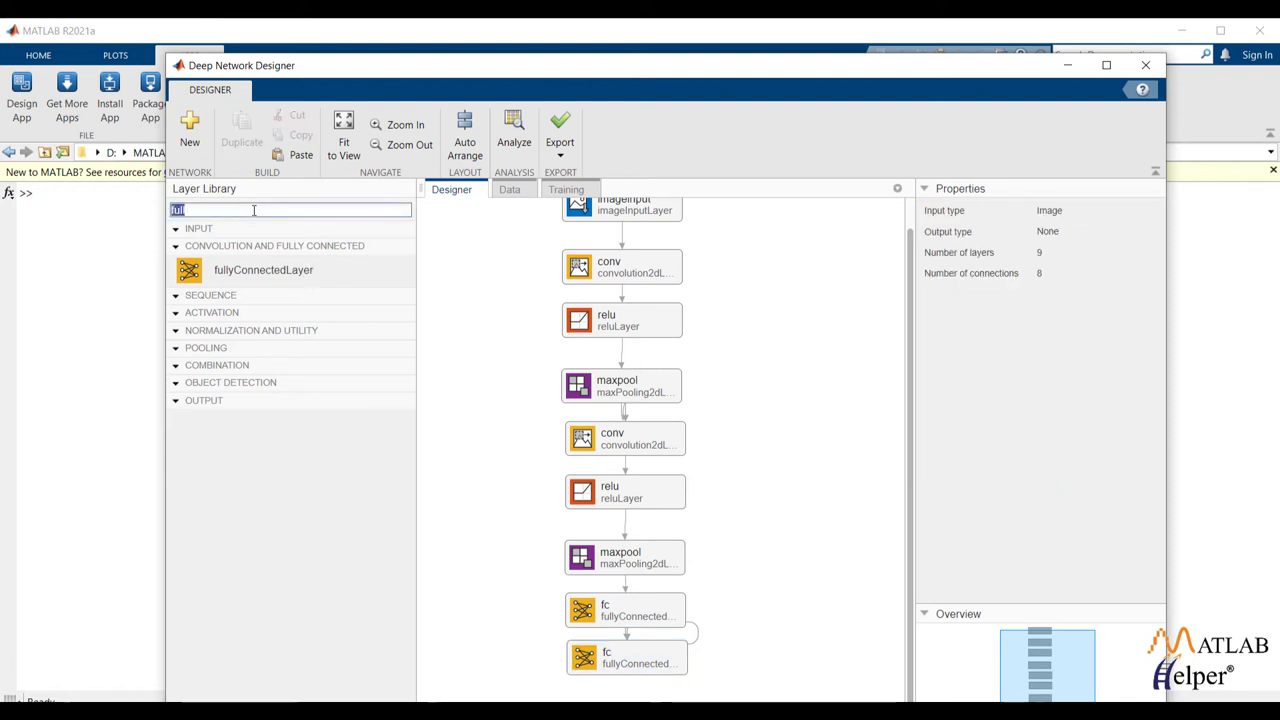
{"action": "type", "text": "soft"}
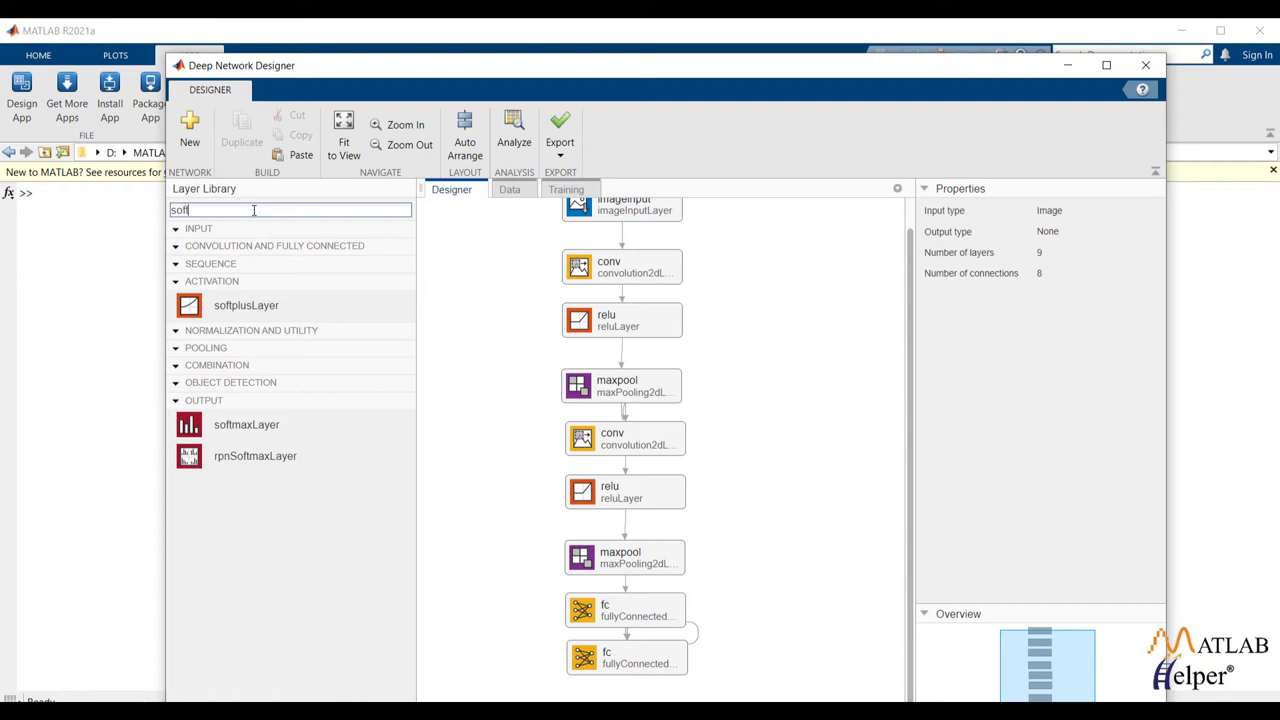
{"action": "left_click_drag", "start_coordinate": [197, 432], "coordinate": [632, 702]}
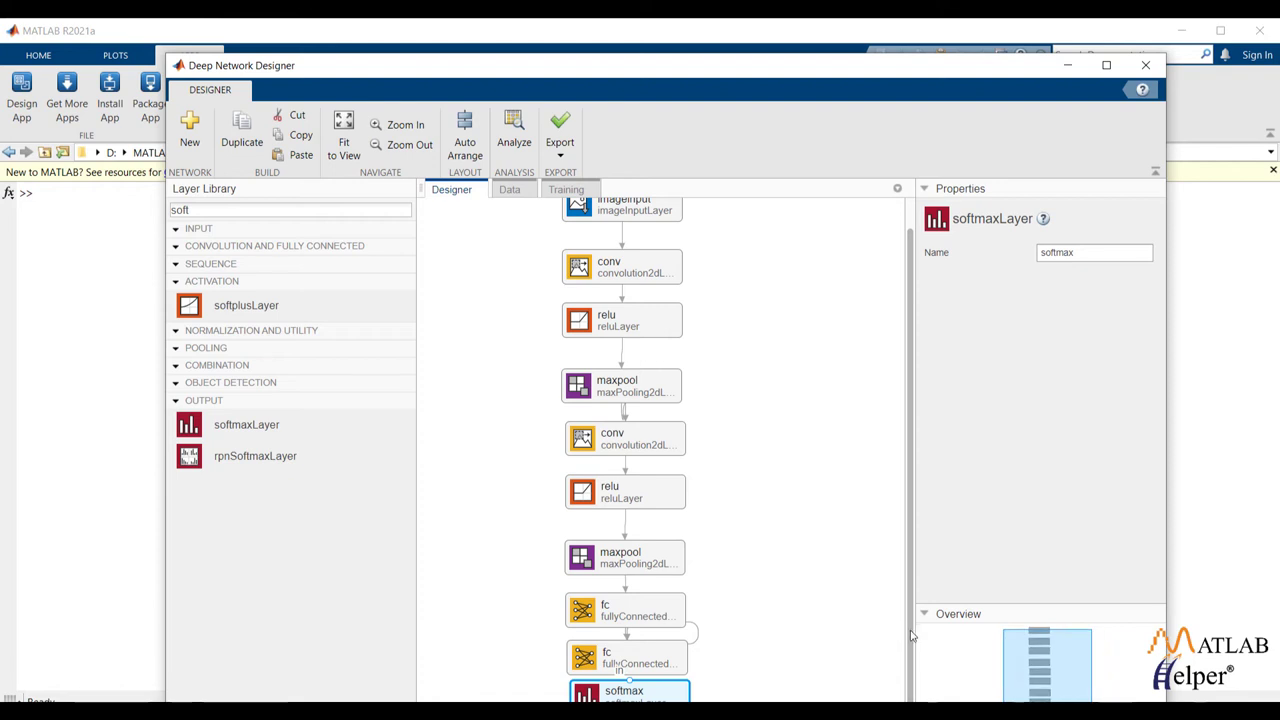
{"action": "scroll", "coordinate": [667, 677], "scroll_direction": "down", "scroll_amount": 1}
{"action": "left_click_drag", "start_coordinate": [637, 690], "coordinate": [637, 700]}
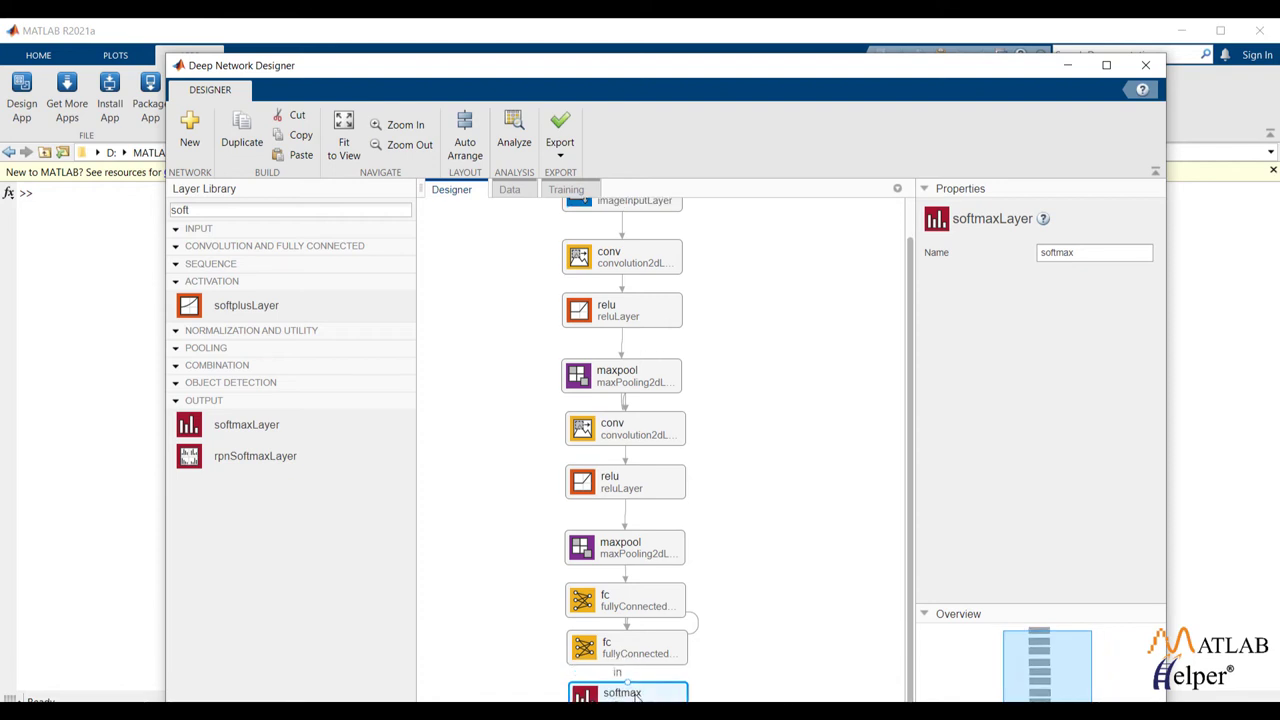
{"action": "left_click", "coordinate": [628, 677]}
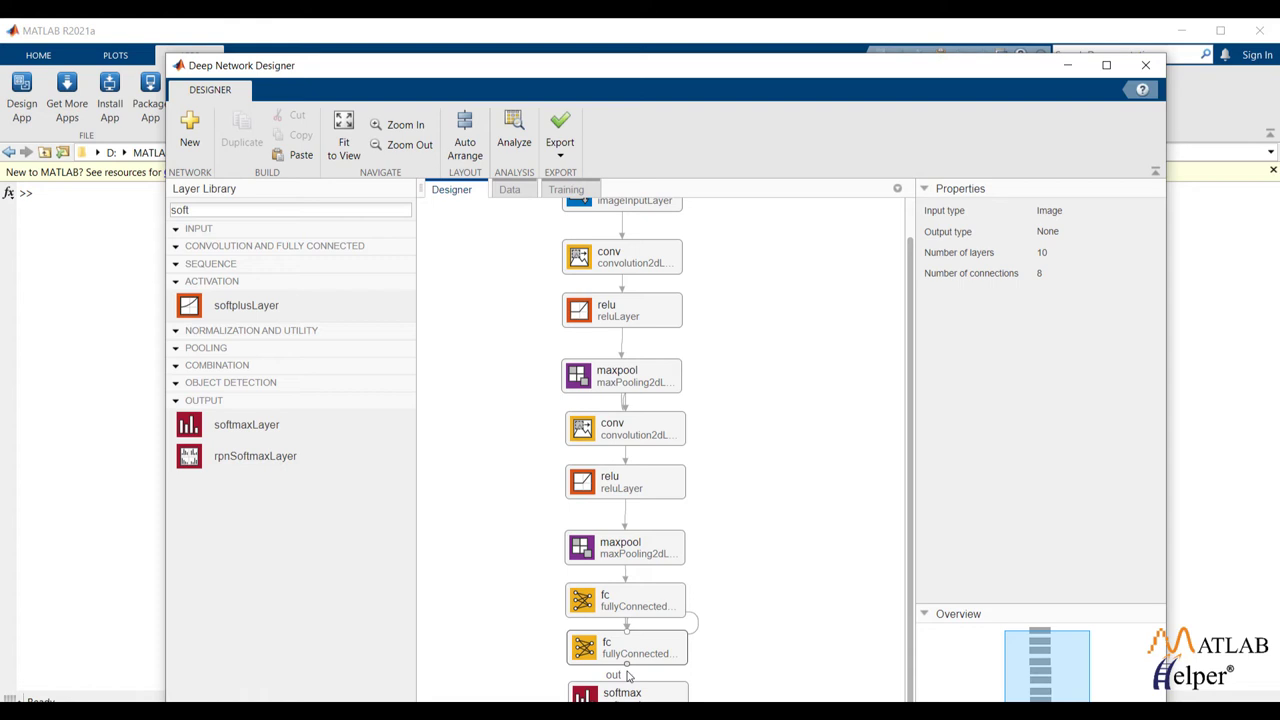
{"action": "left_click_drag", "start_coordinate": [628, 672], "coordinate": [630, 690]}
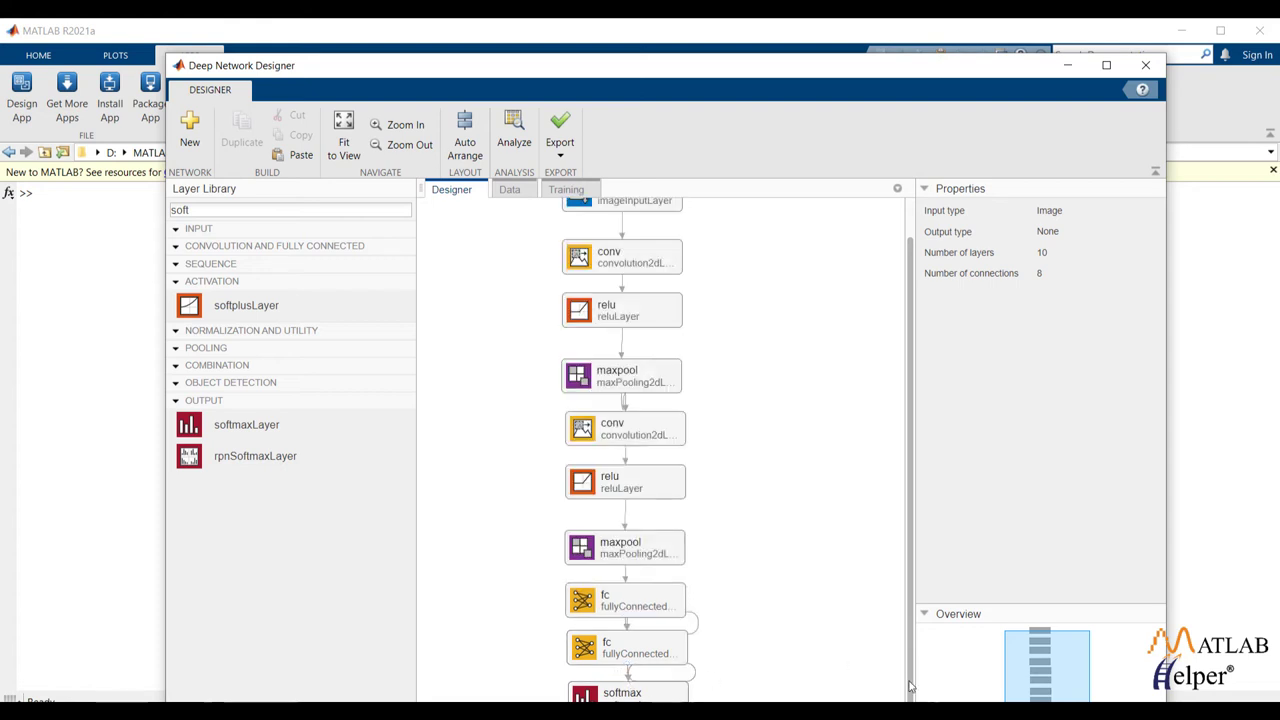
- Replace the Layer Library search text 'soft' with 'clas'
{"action": "scroll", "coordinate": [800, 627], "scroll_direction": "down", "scroll_amount": 1}
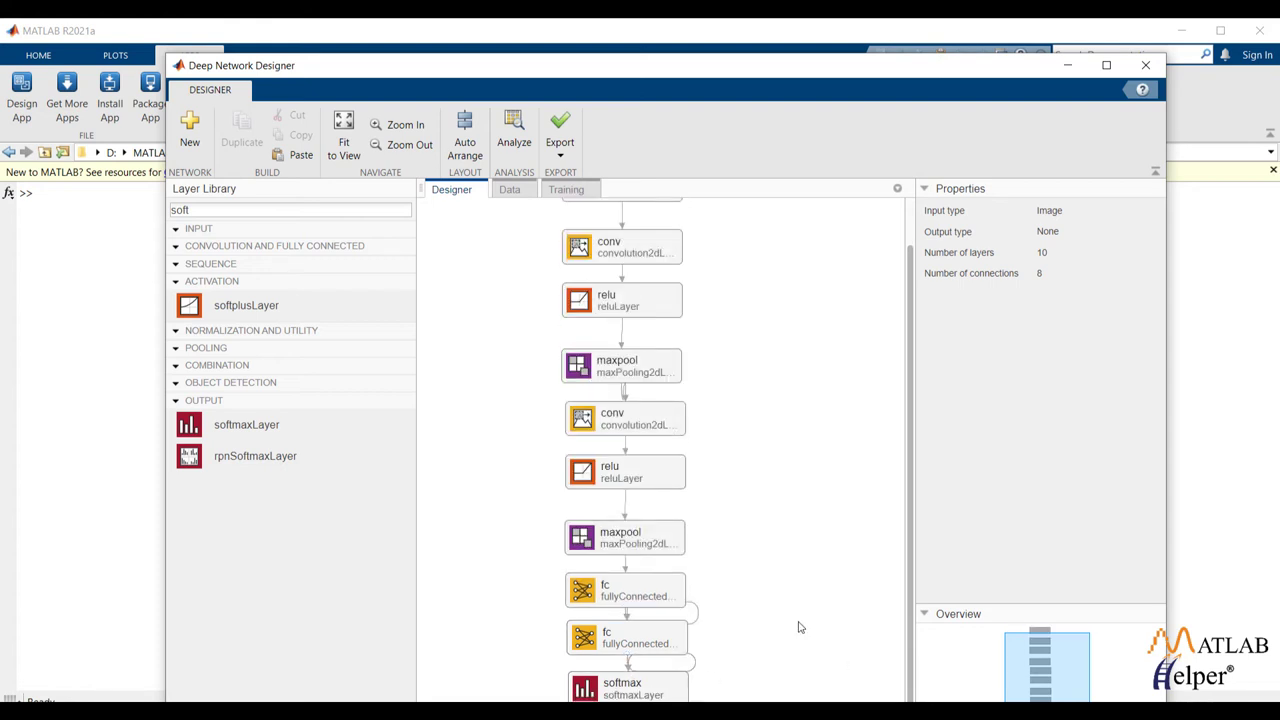
{"action": "left_click", "coordinate": [200, 210]}
{"action": "left_click_drag", "start_coordinate": [200, 210], "coordinate": [167, 209]}
{"action": "key", "text": "BackSpace"}
{"action": "type", "text": "class"}
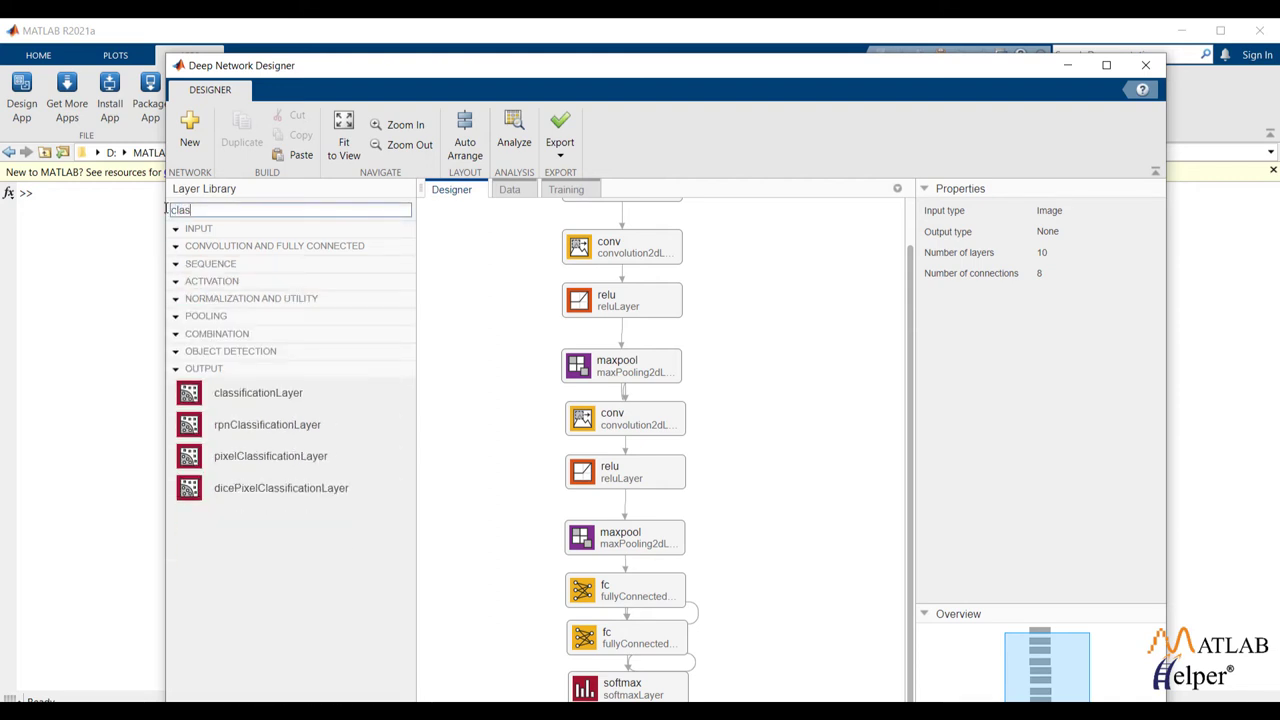
- Place a classificationLayer (classoutput) beside softmax and position it below and right
{"action": "left_click", "coordinate": [269, 402]}
{"action": "left_click_drag", "start_coordinate": [269, 404], "coordinate": [792, 654]}
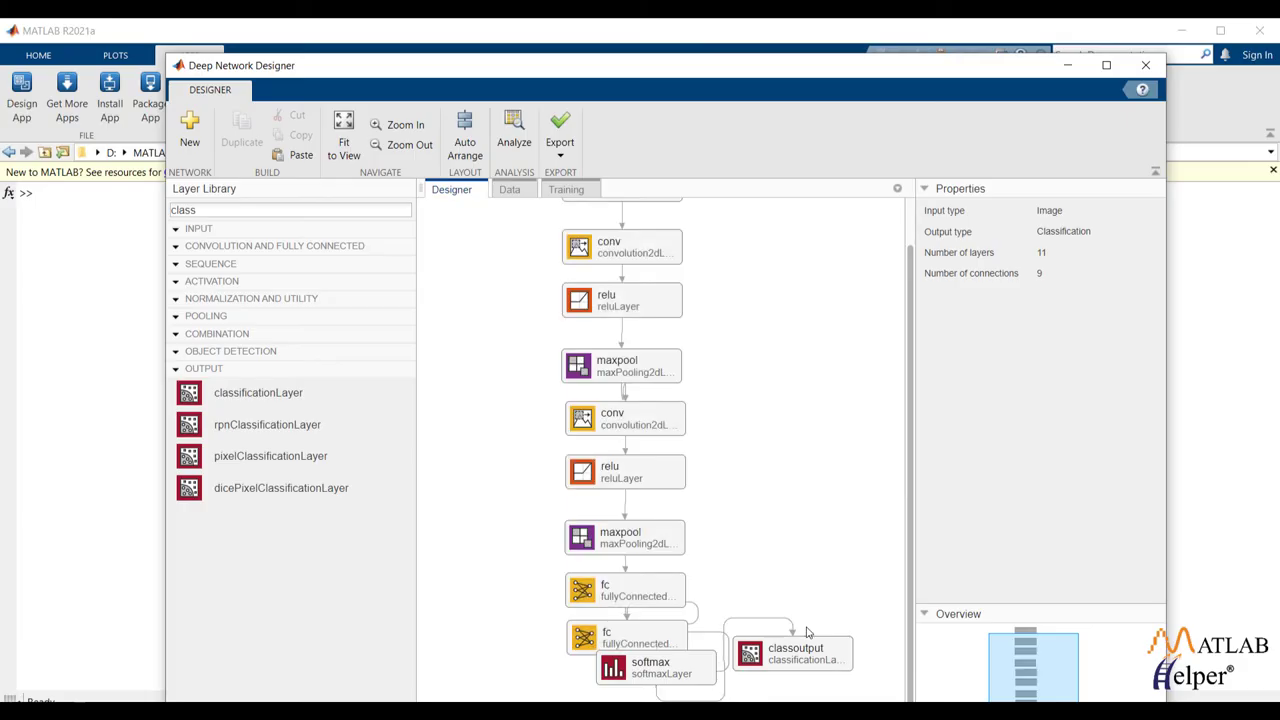
{"action": "left_click_drag", "start_coordinate": [805, 648], "coordinate": [815, 672]}
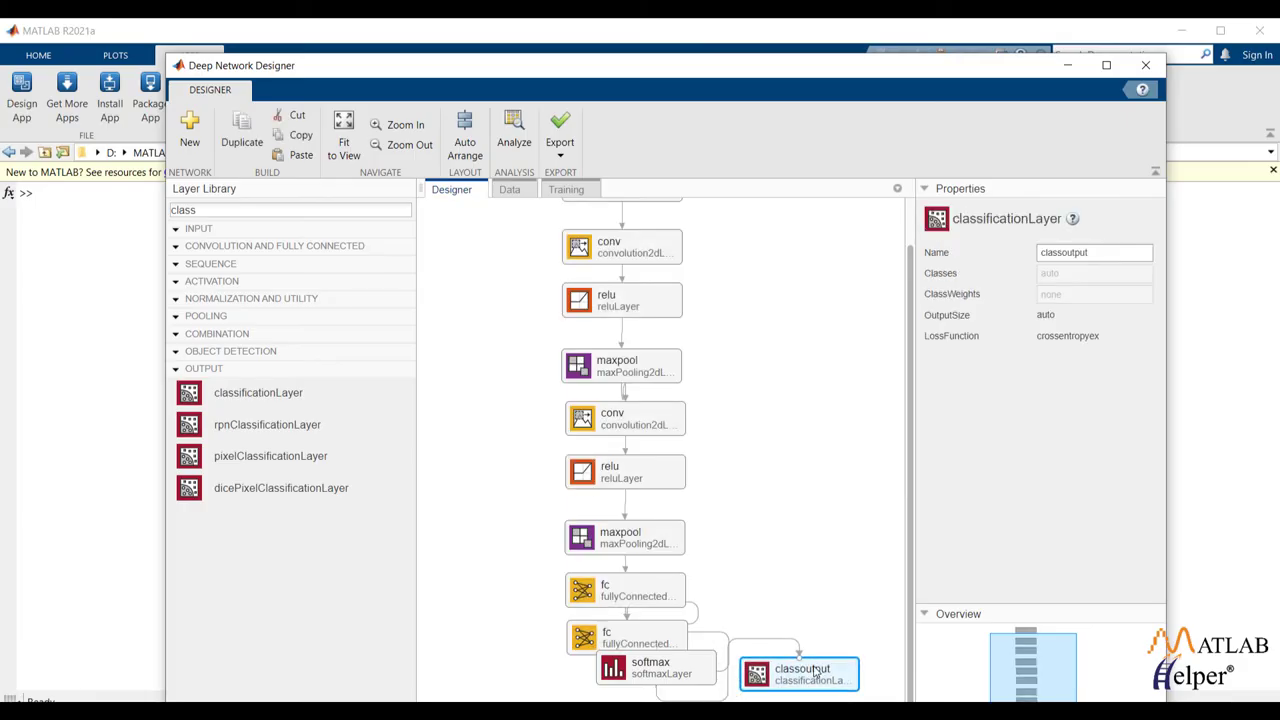
- Auto-arrange the network into a vertical column, review every layer, then go to the Data page
{"action": "left_click", "coordinate": [472, 138]}
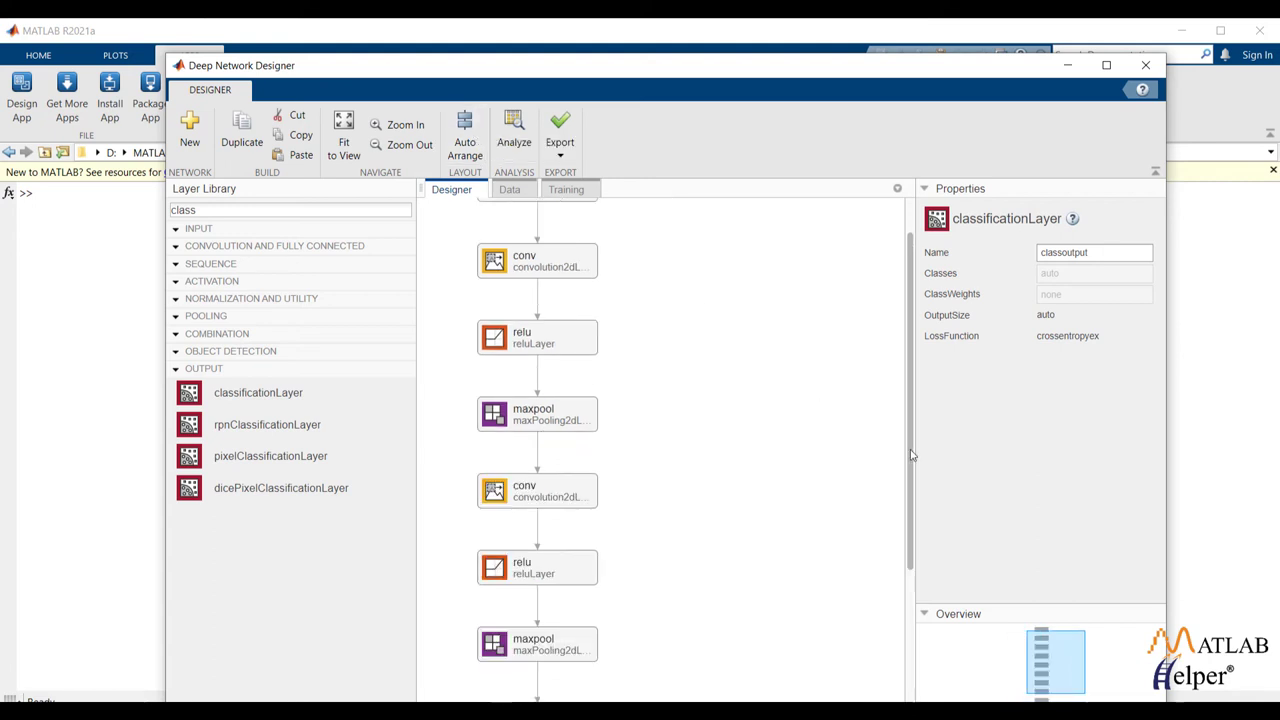
{"action": "left_click_drag", "start_coordinate": [913, 455], "coordinate": [915, 340]}
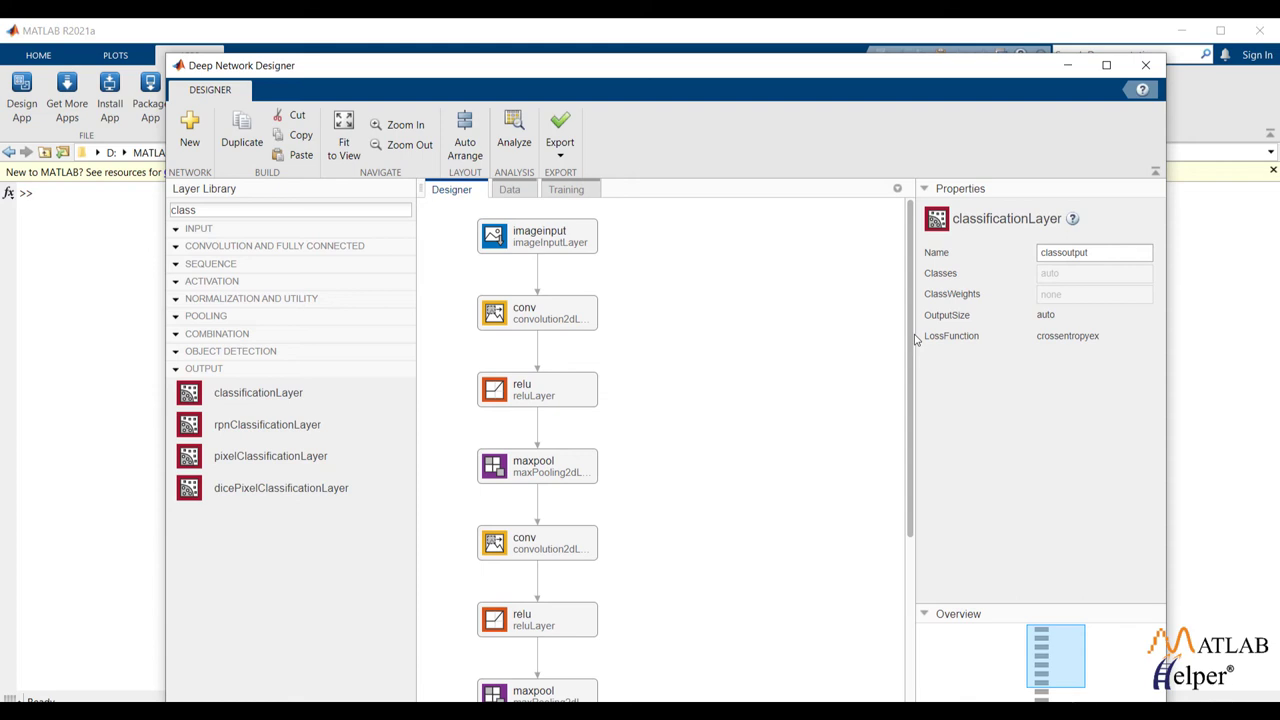
{"action": "left_click_drag", "start_coordinate": [911, 340], "coordinate": [907, 536]}
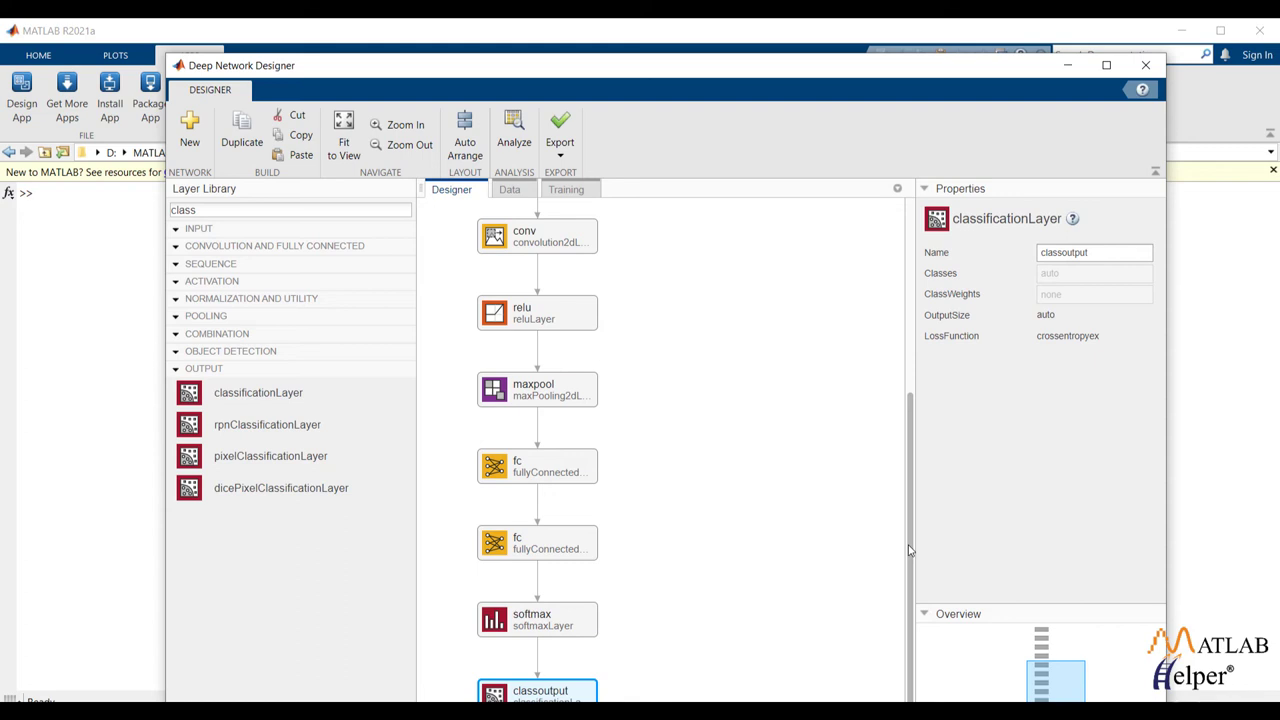
{"action": "left_click_drag", "start_coordinate": [909, 550], "coordinate": [910, 562]}
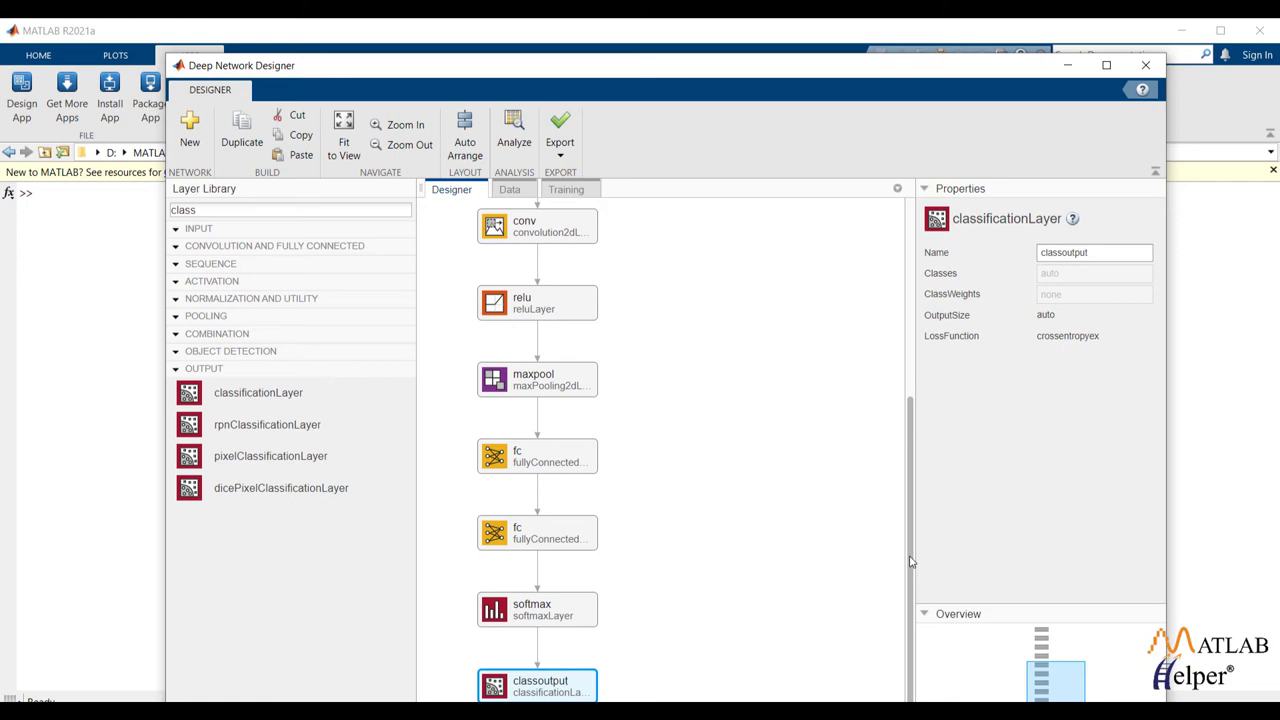
{"action": "left_click", "coordinate": [509, 191]}
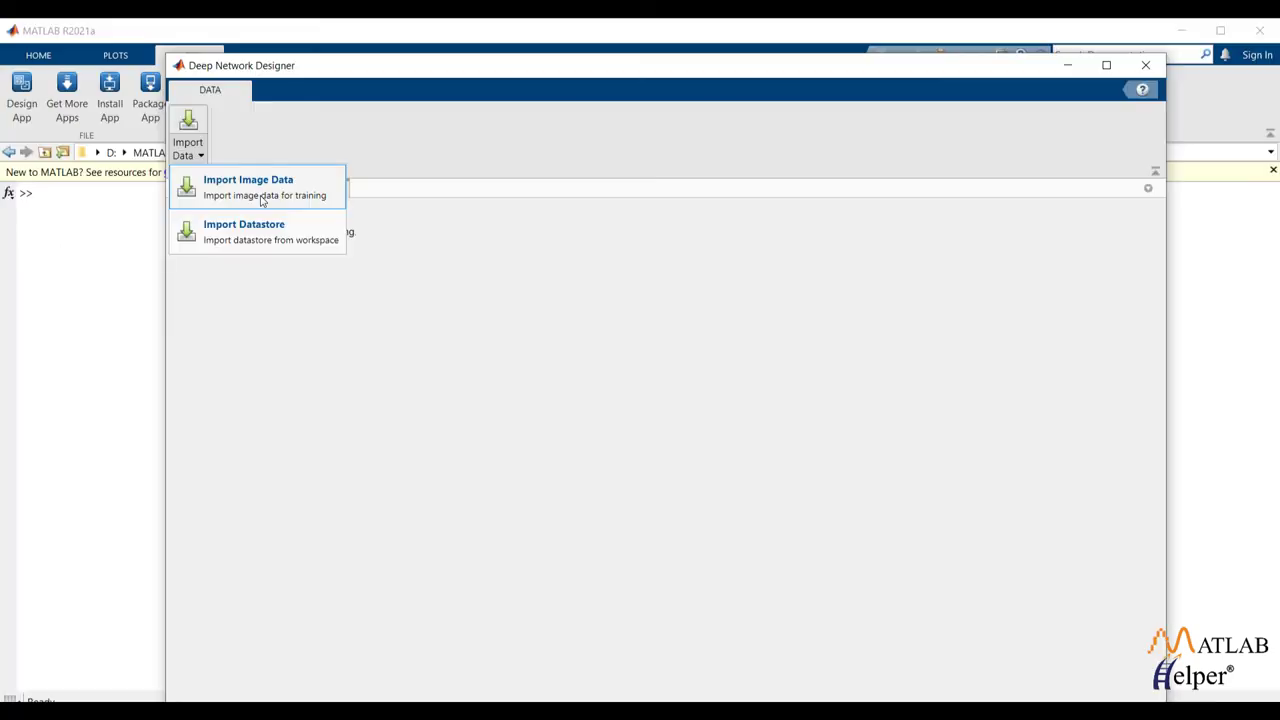
- Import the Soil types image folder with random rescaling max 2 and 30% validation
{"action": "left_click", "coordinate": [257, 177]}
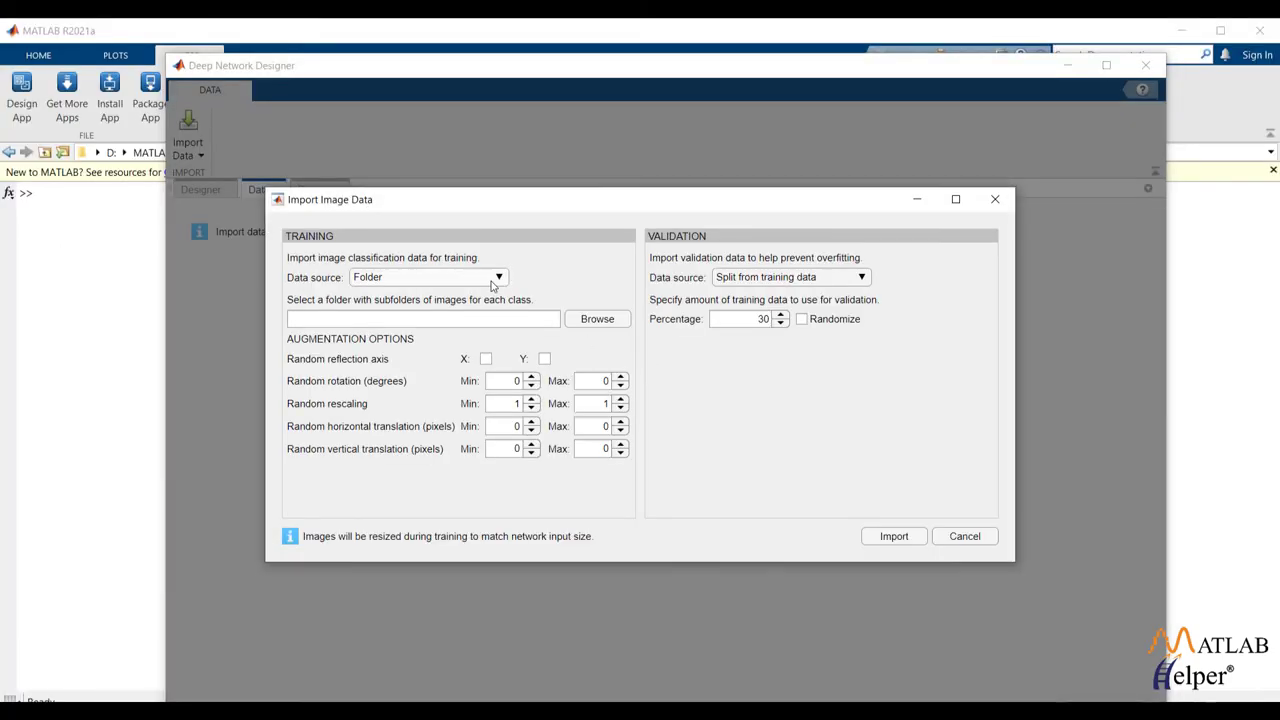
{"action": "left_click", "coordinate": [596, 319]}
{"action": "left_click", "coordinate": [285, 155]}
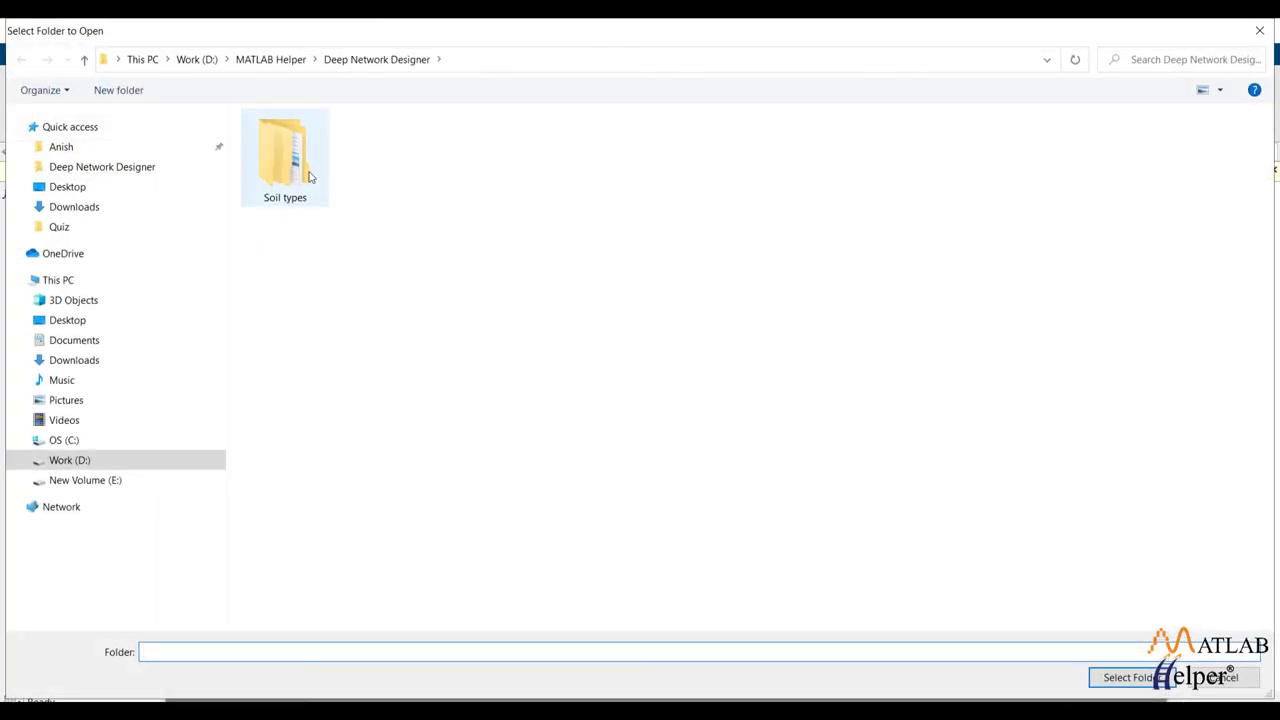
{"action": "left_click", "coordinate": [1130, 678]}
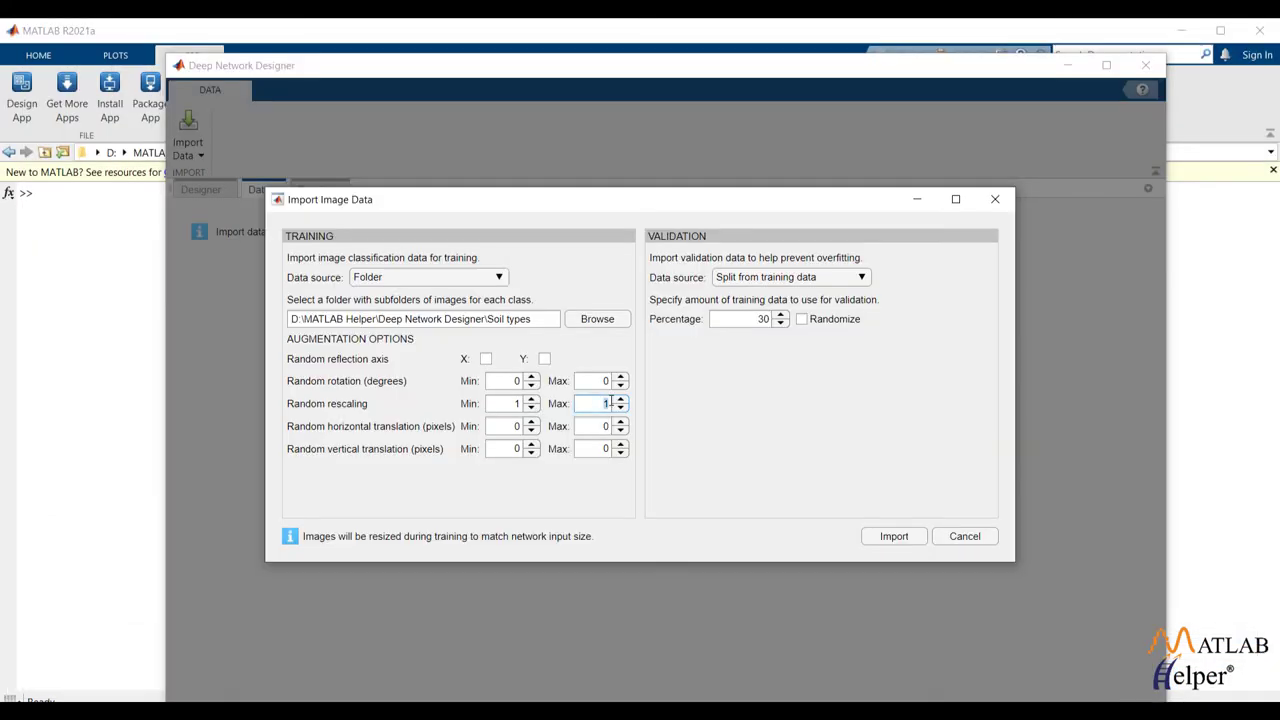
{"action": "type", "text": "2"}
{"action": "left_click", "coordinate": [894, 537]}
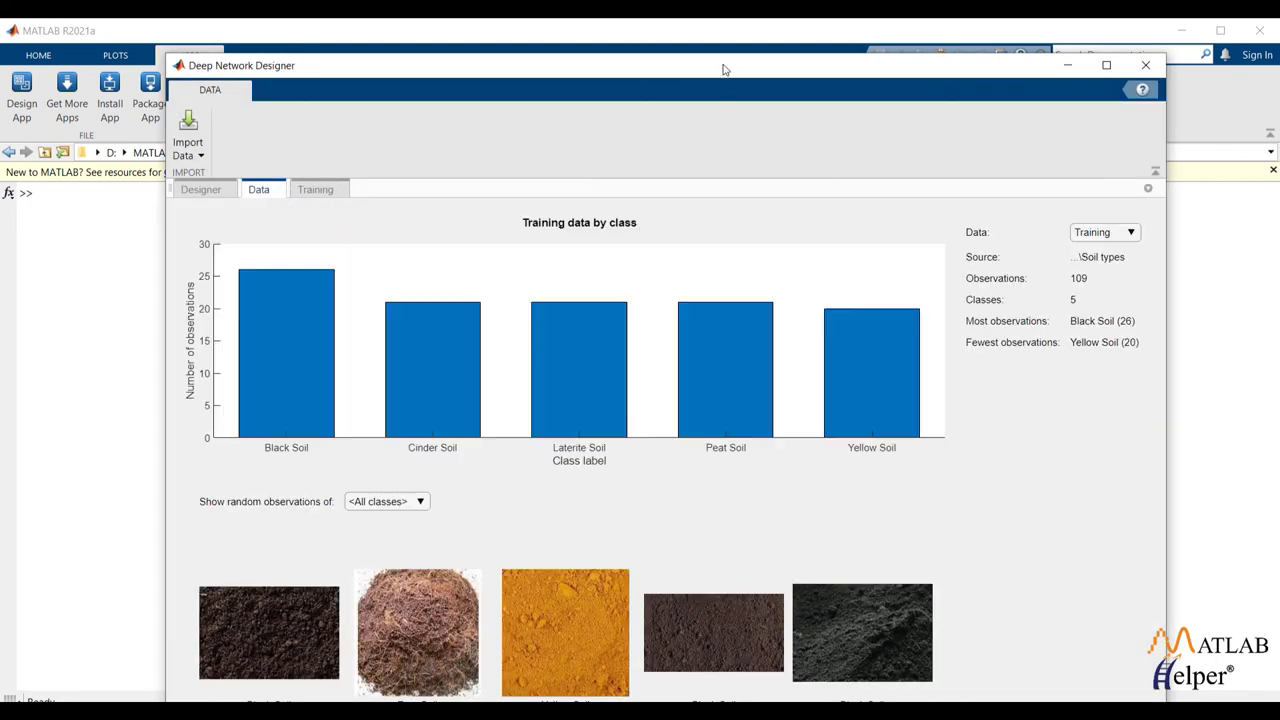
- Show the validation data by soil class, then bring up the training options on the Training tab
{"action": "left_click_drag", "start_coordinate": [717, 71], "coordinate": [747, 36]}
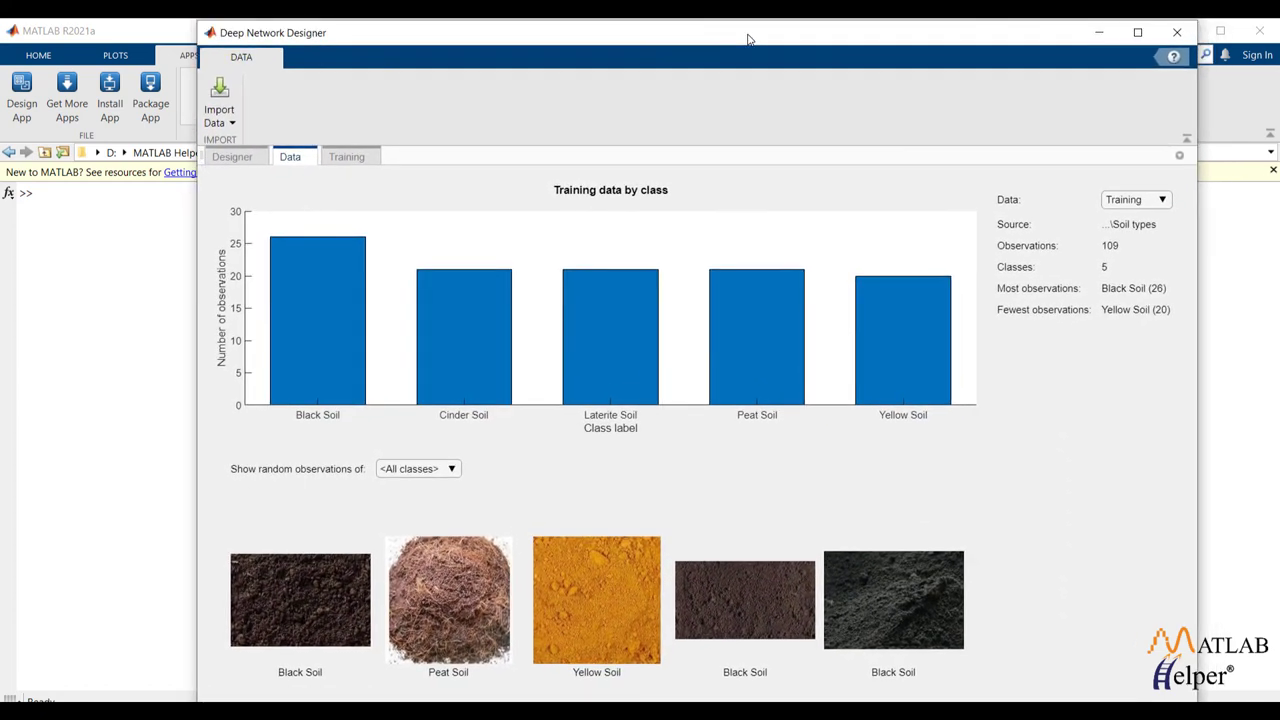
{"action": "left_click", "coordinate": [1163, 203]}
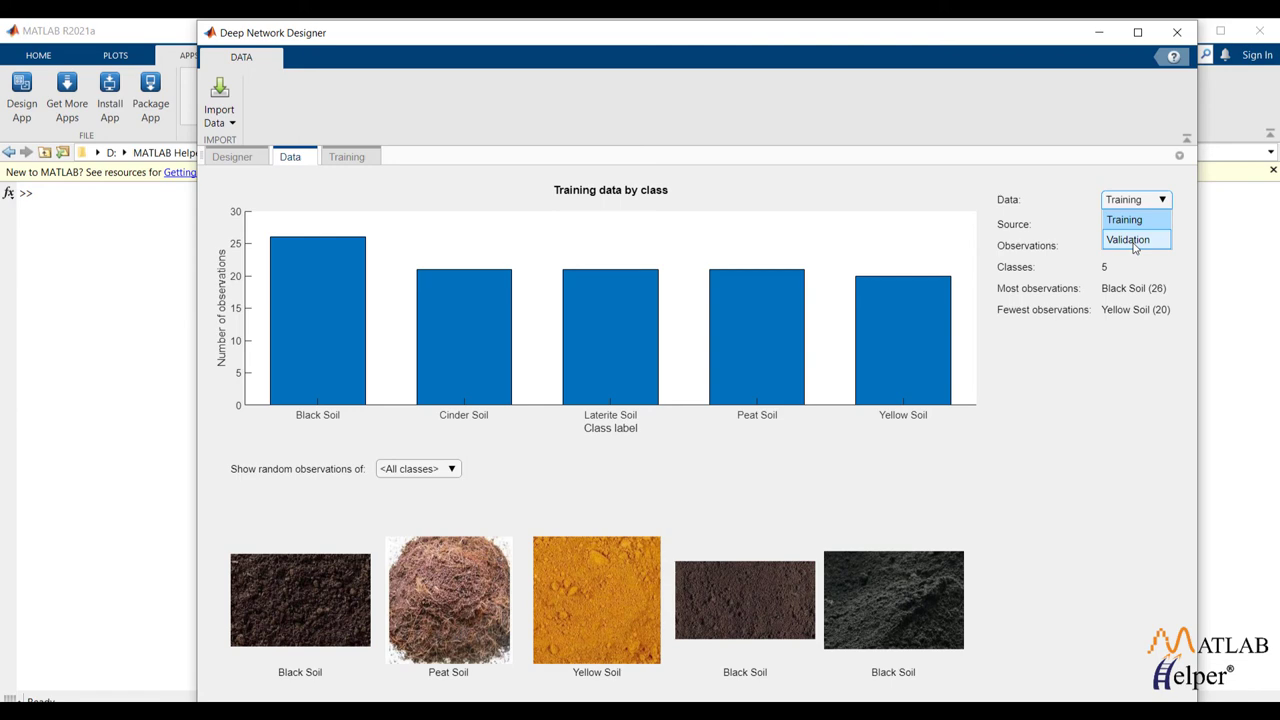
{"action": "left_click", "coordinate": [1135, 240]}
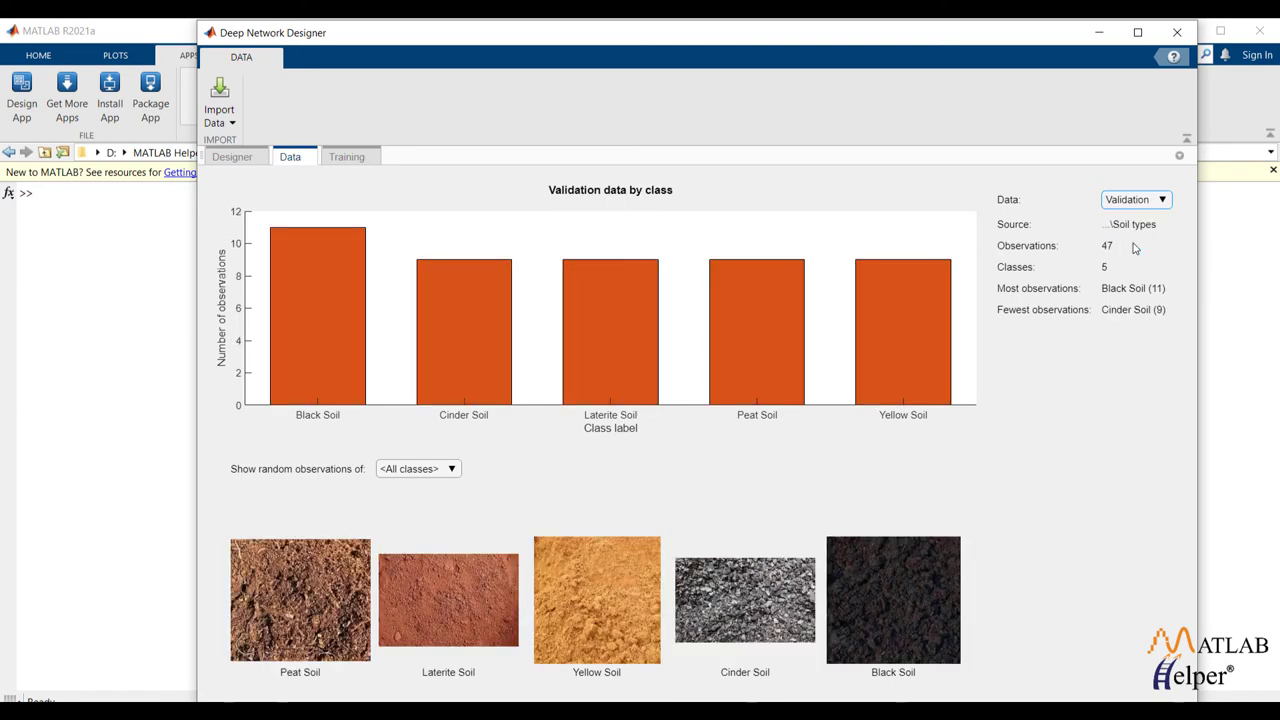
{"action": "left_click", "coordinate": [354, 155]}
{"action": "left_click", "coordinate": [212, 102]}
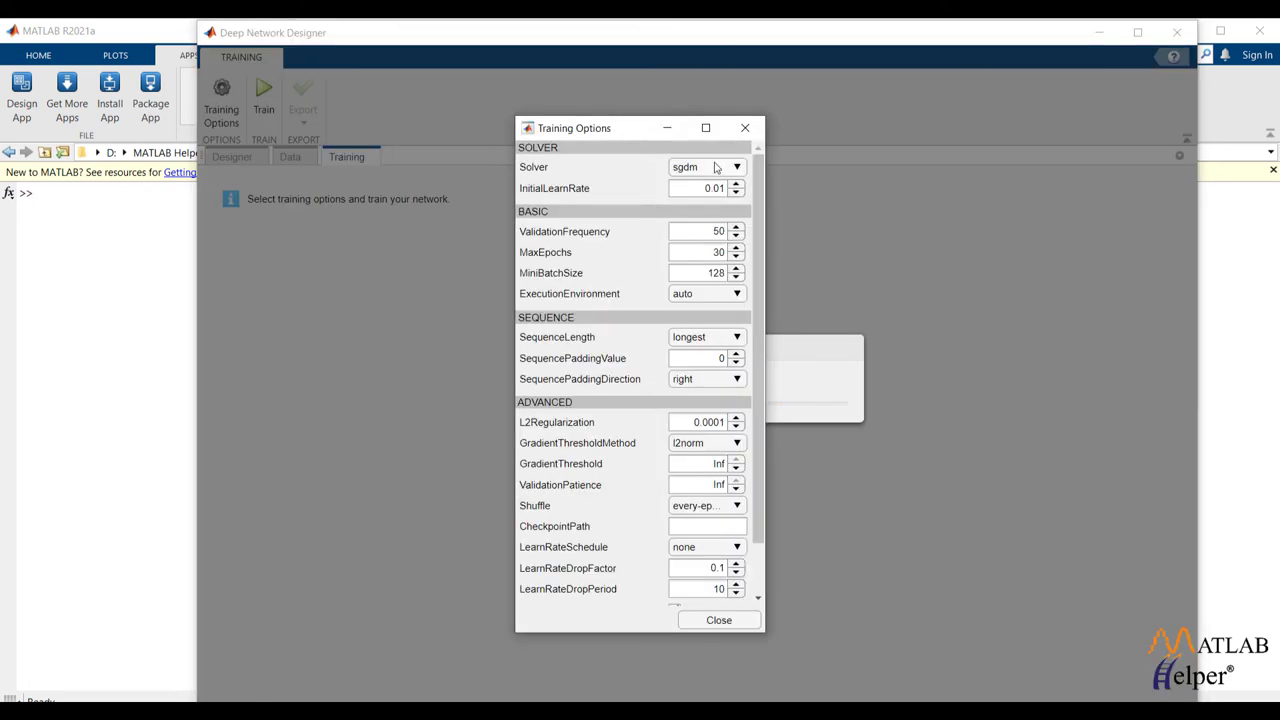
- Change the solver from sgdm to adam and train the network for 30 epochs
{"action": "left_click", "coordinate": [731, 169]}
{"action": "left_click", "coordinate": [700, 207]}
{"action": "left_click", "coordinate": [745, 128]}
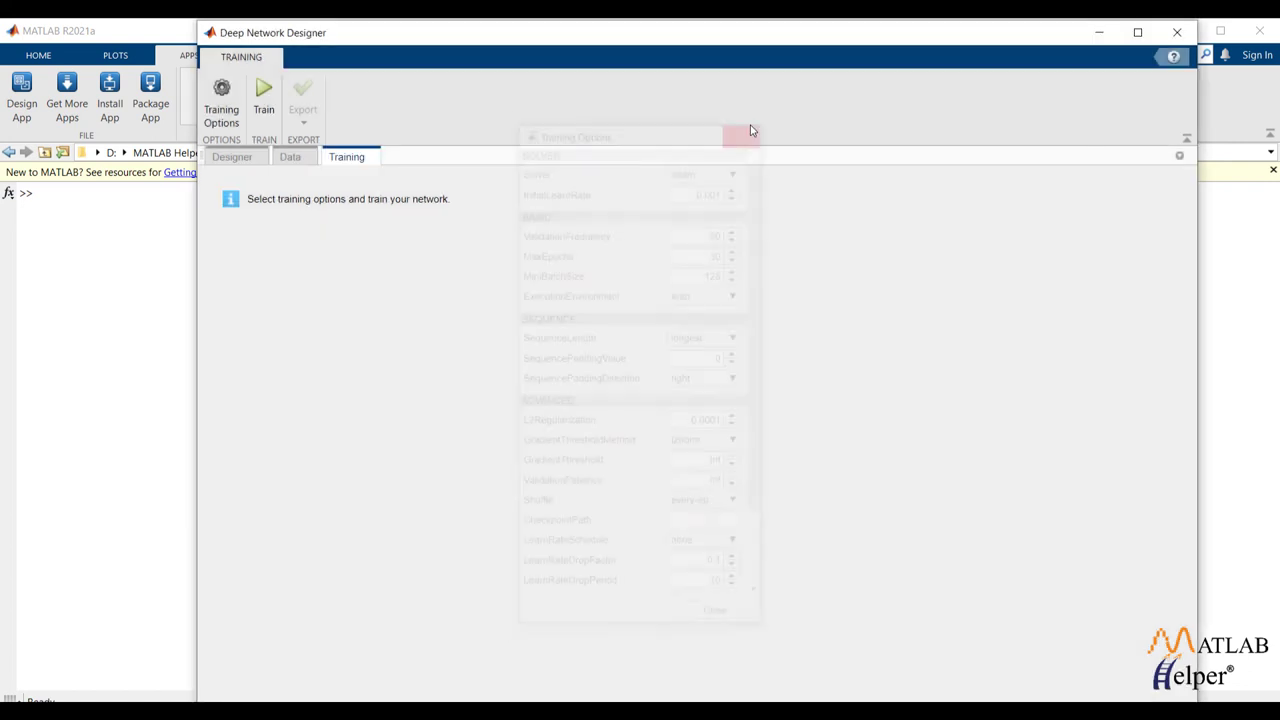
{"action": "left_click", "coordinate": [264, 90]}
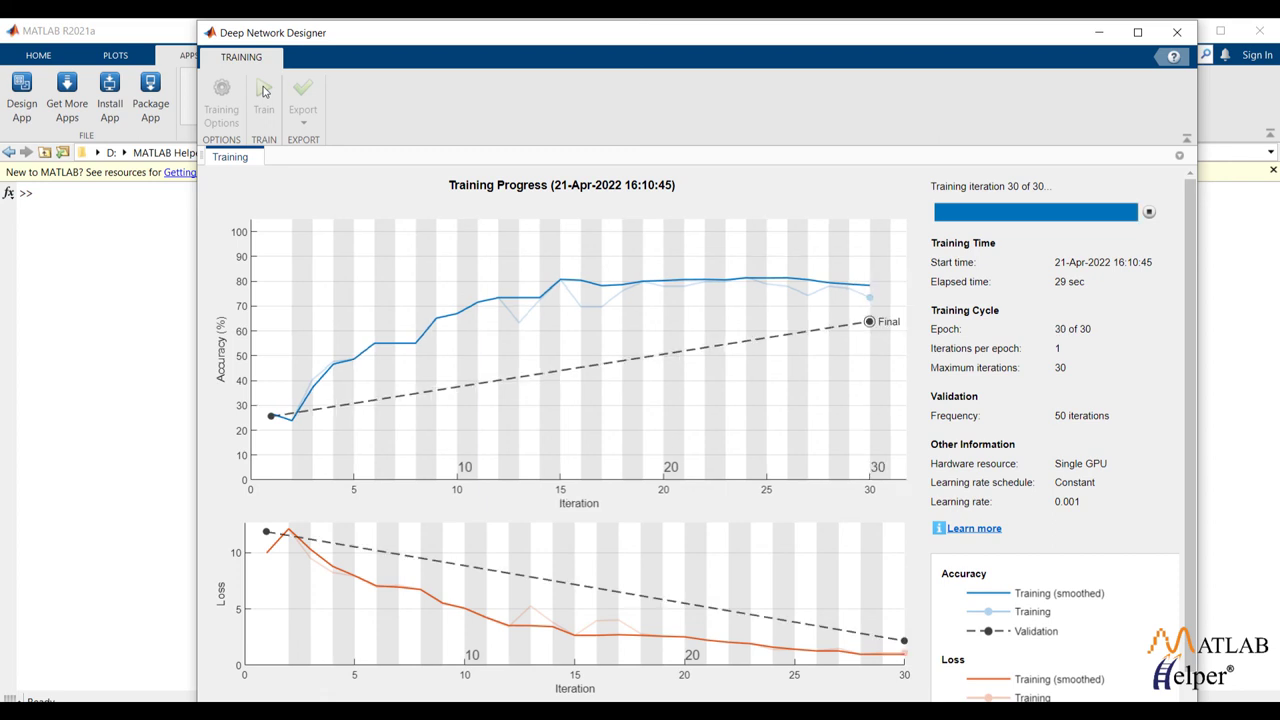
- Show the Export choices for the trained network, Export Trained Network and Results
{"action": "left_click", "coordinate": [312, 122]}
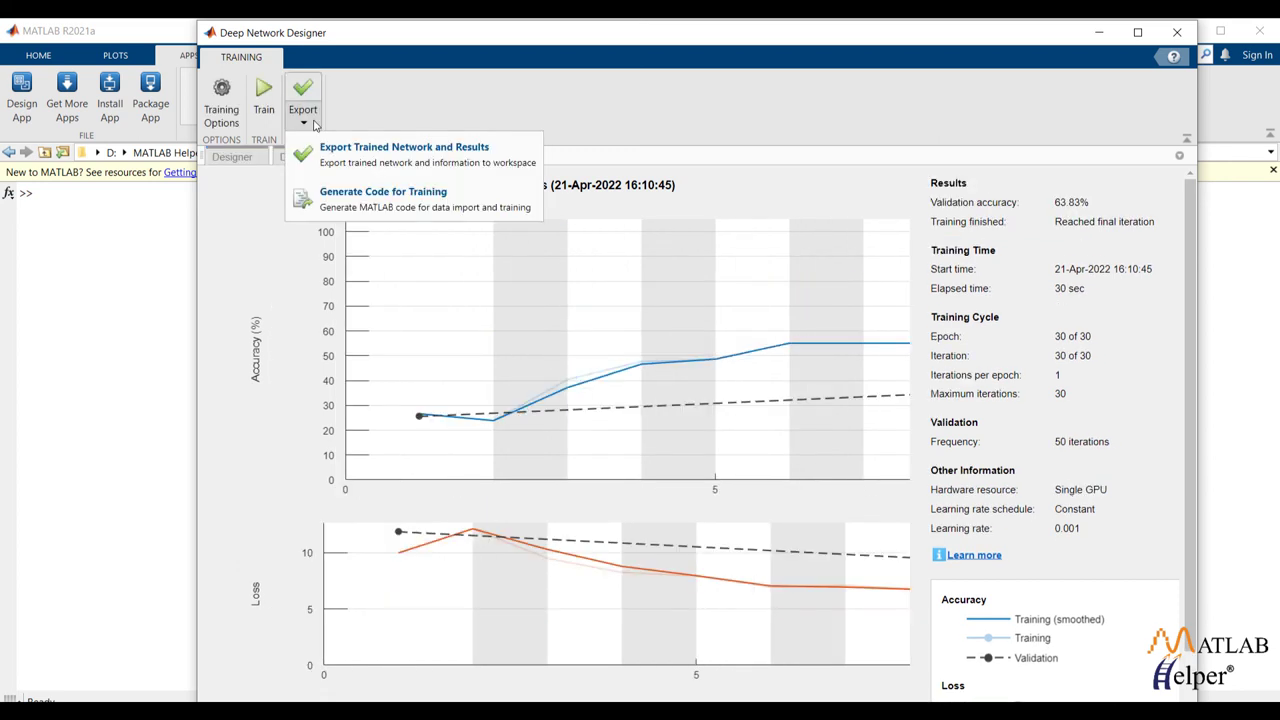